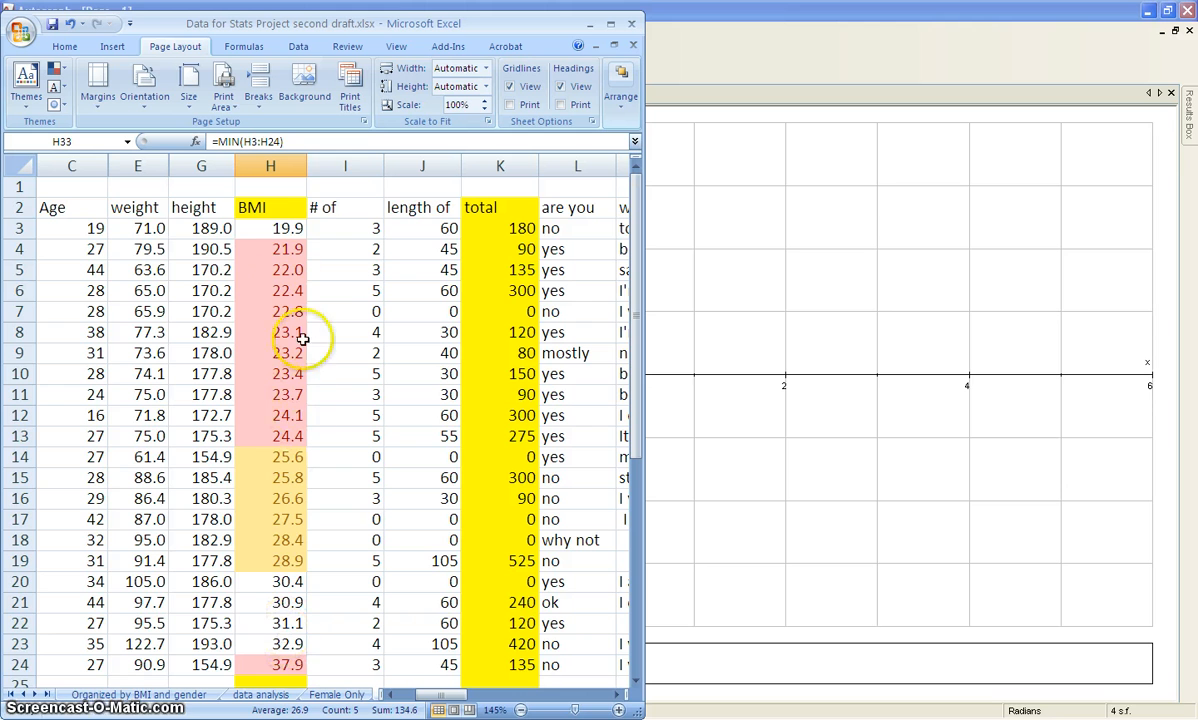
Copy the male BMI values in cells H3 to H24 of the worksheet.
{"action": "left_click_drag", "start_coordinate": [274, 228], "coordinate": [280, 580]}
{"action": "right_click", "coordinate": [280, 486]}
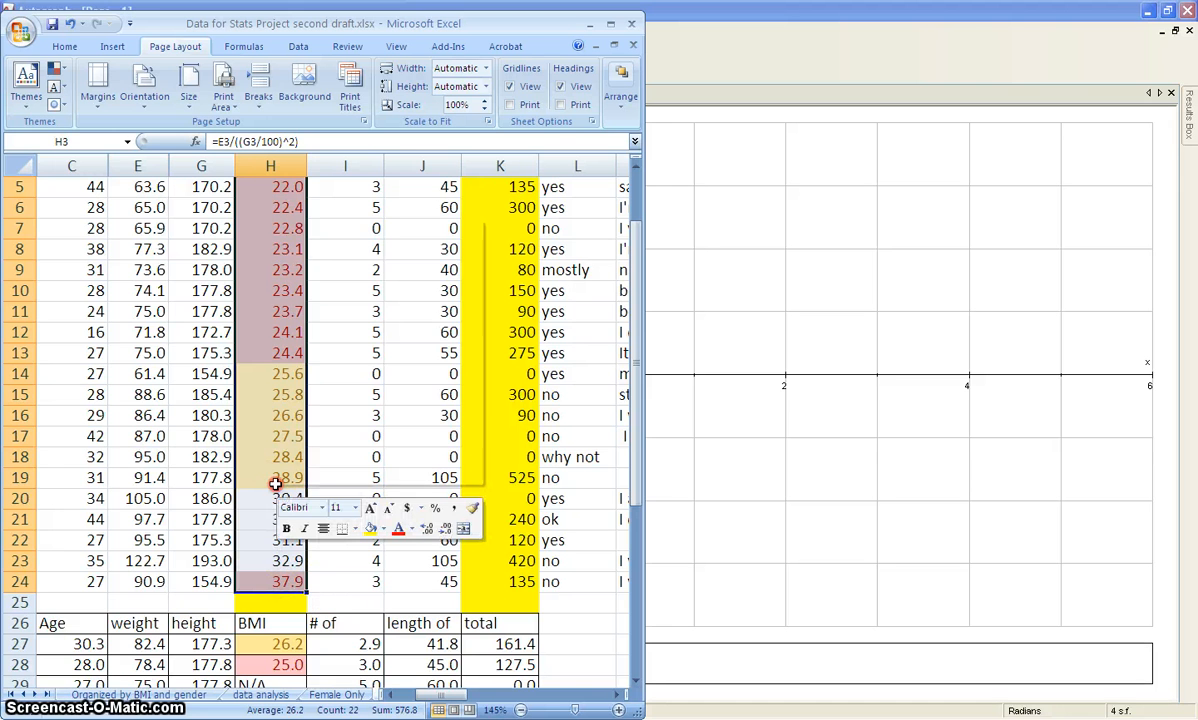
{"action": "left_click", "coordinate": [310, 249]}
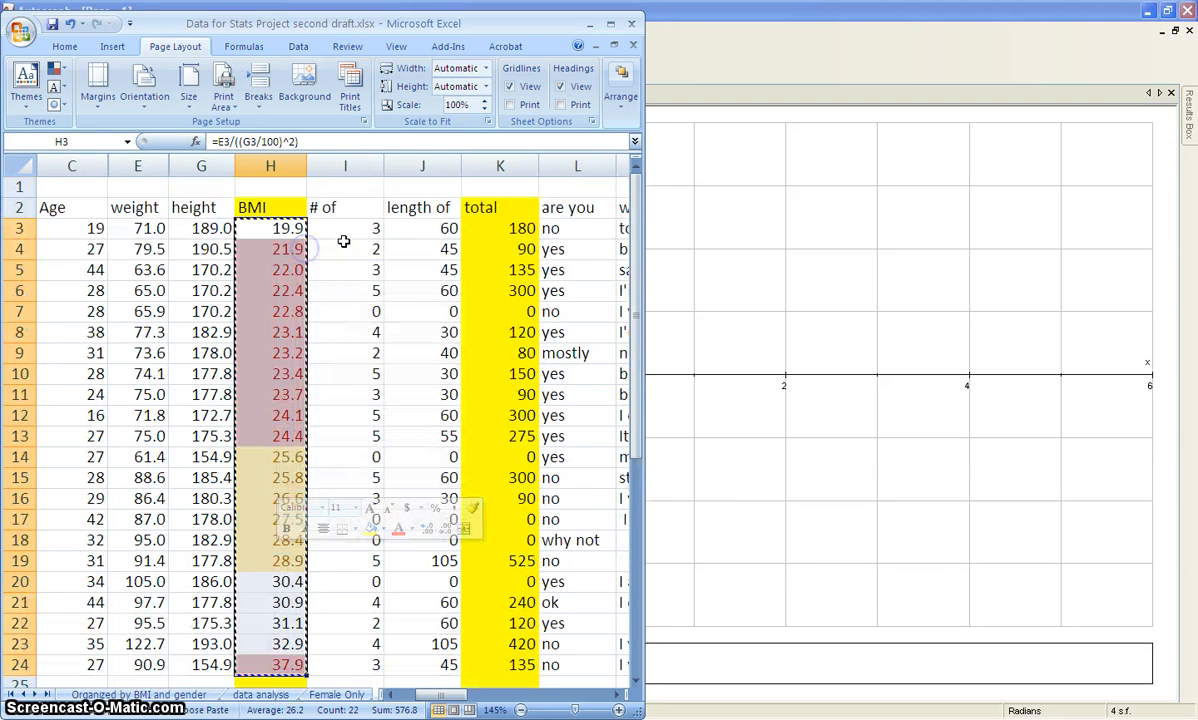
Switch to Autograph, start a new XY data set and paste the copied BMI values into its x column.
{"action": "left_click", "coordinate": [706, 222]}
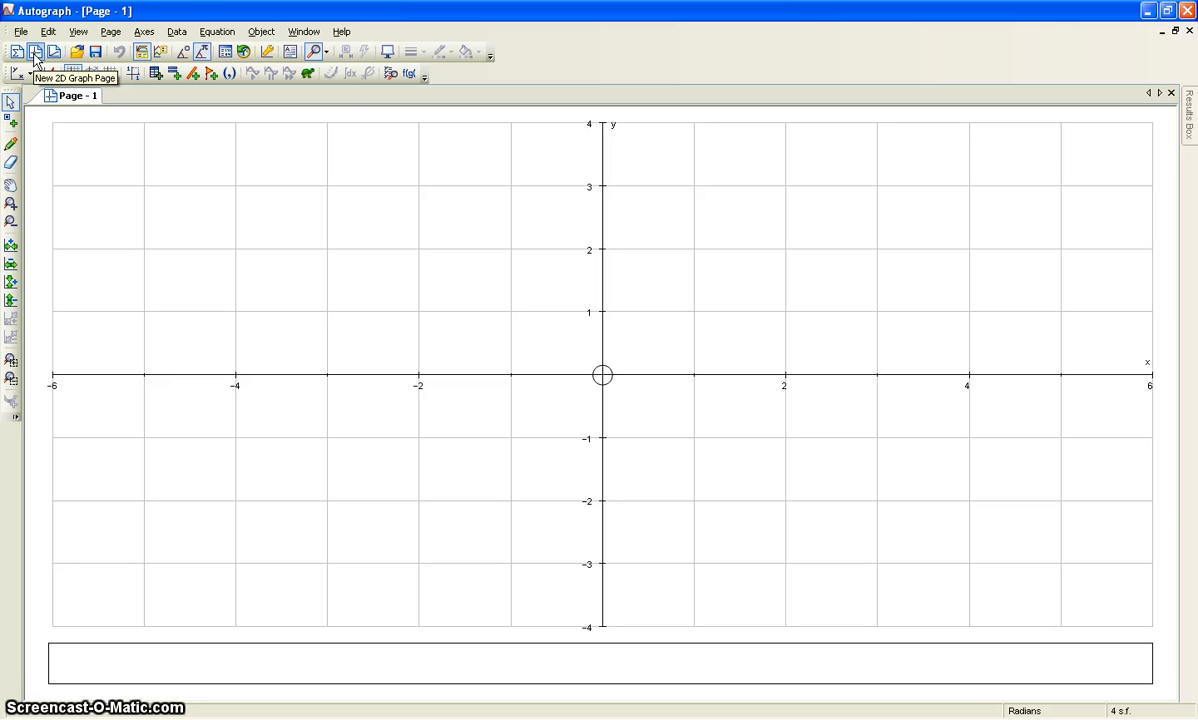
{"action": "left_click", "coordinate": [177, 33]}
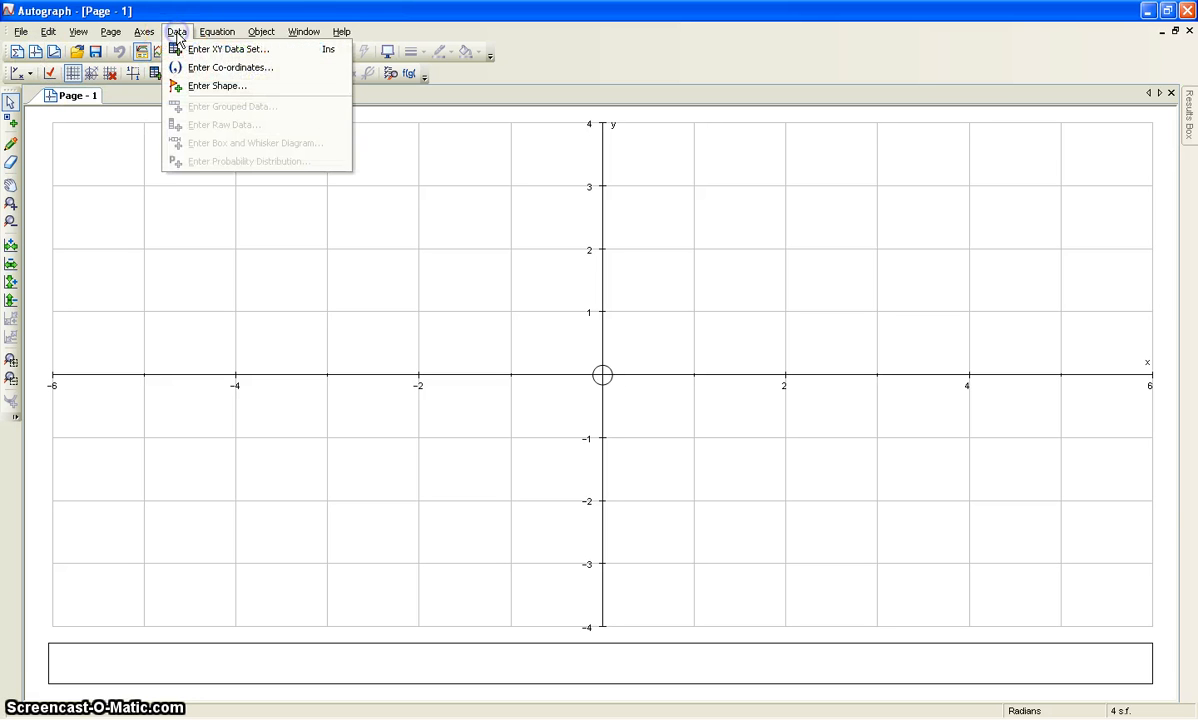
{"action": "left_click", "coordinate": [202, 68]}
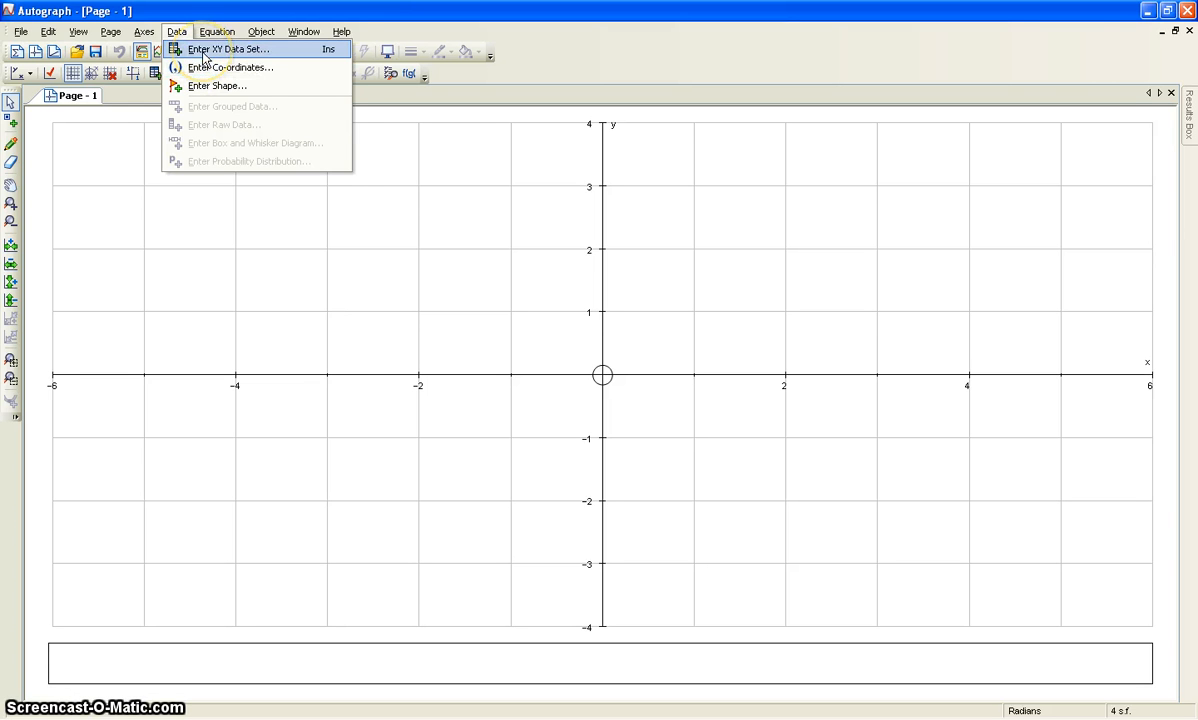
{"action": "left_click", "coordinate": [203, 52]}
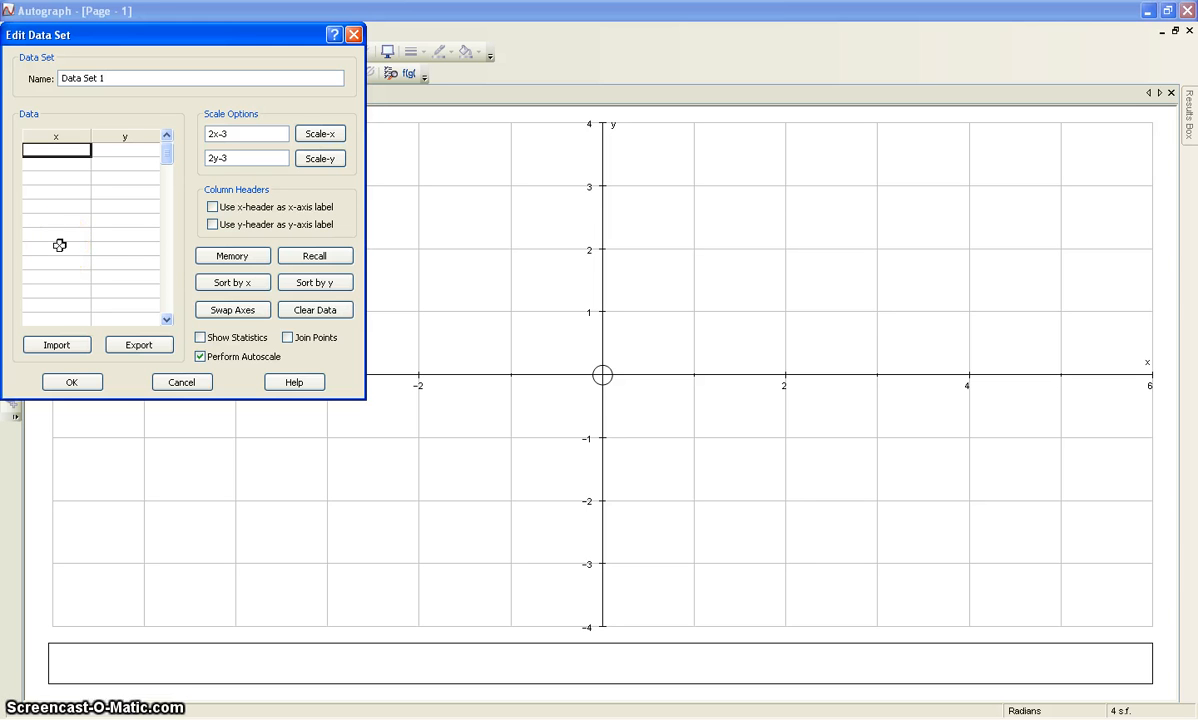
{"action": "key", "text": "ctrl+v"}
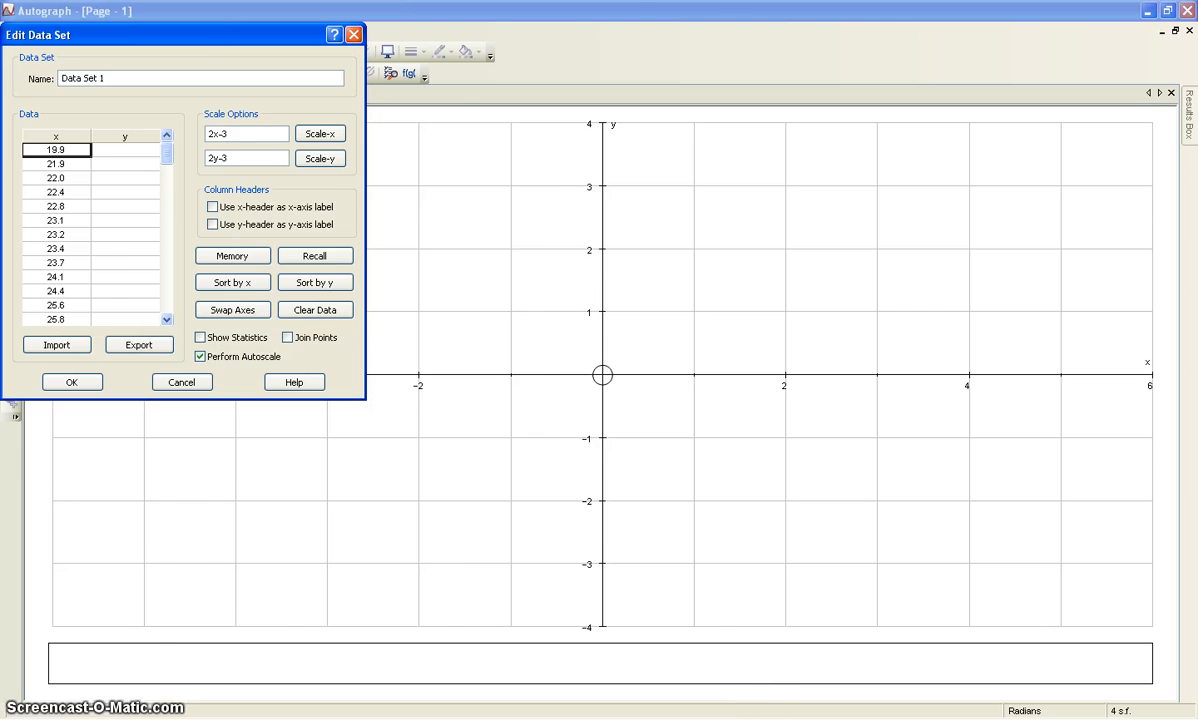
Copy the workout length values in J3 to J24 from the Excel workbook into the y column of Autograph's data set.
{"action": "left_click", "coordinate": [730, 719]}
{"action": "left_click_drag", "start_coordinate": [420, 228], "coordinate": [428, 655]}
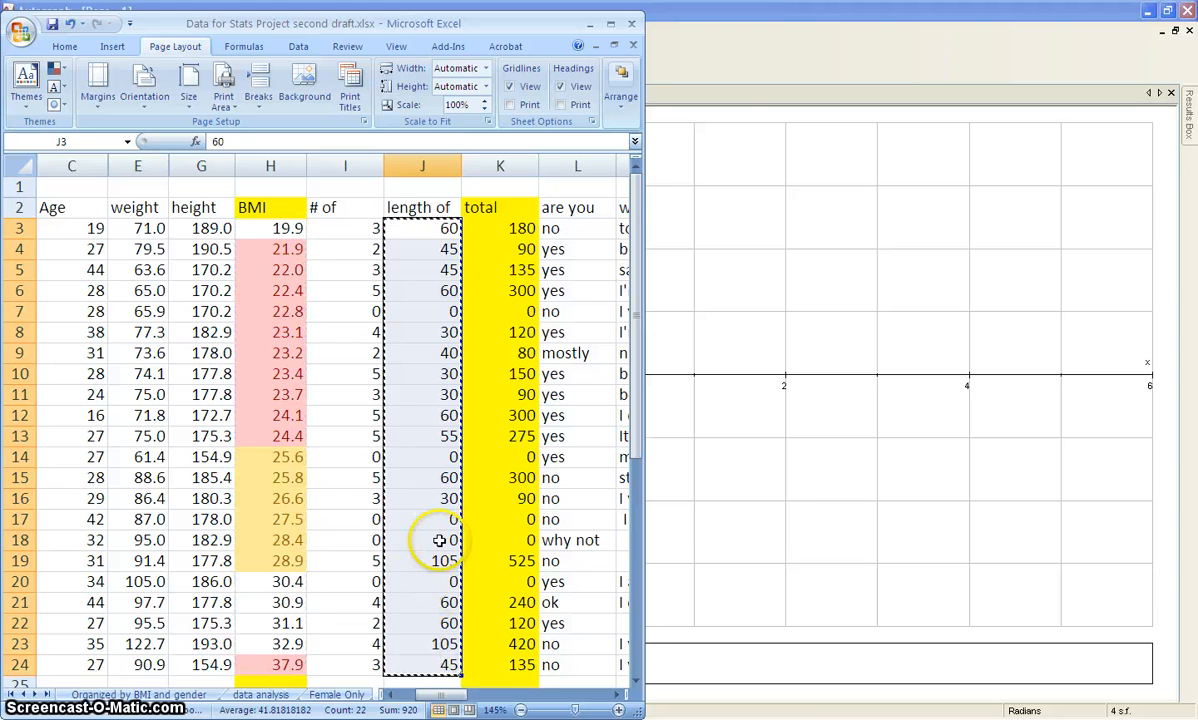
{"action": "key", "text": "ctrl+c"}
{"action": "left_click", "coordinate": [690, 718]}
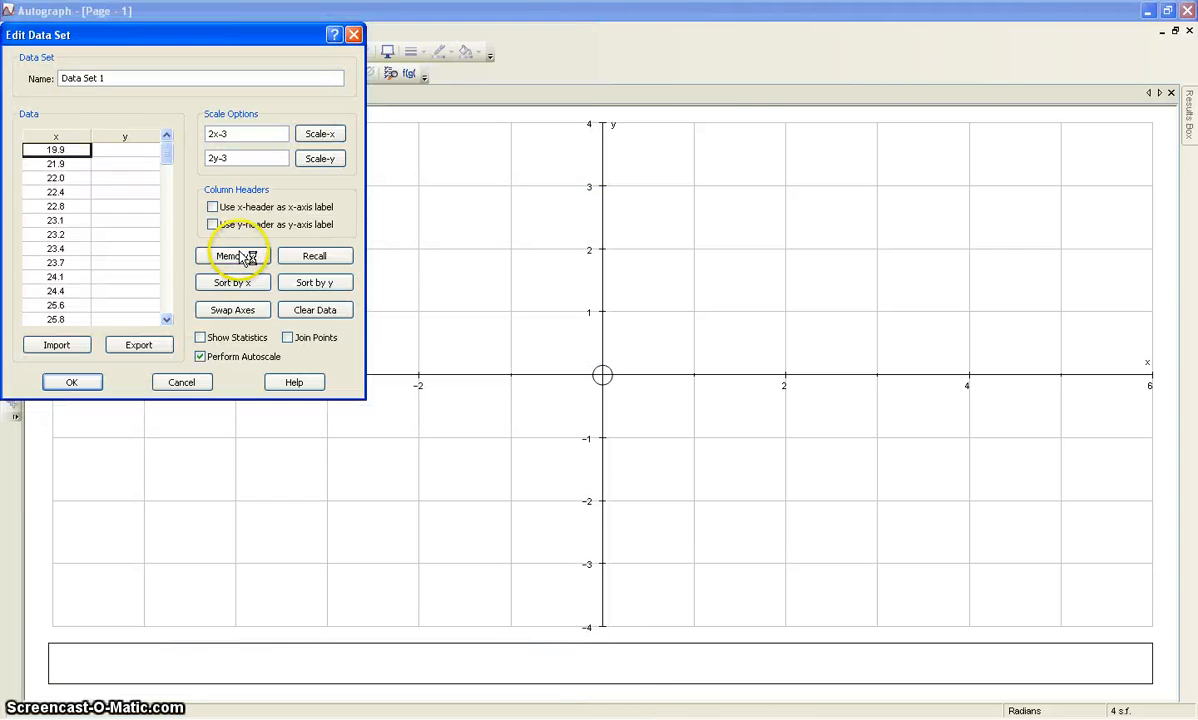
{"action": "left_click", "coordinate": [118, 155]}
{"action": "key", "text": "ctrl+v"}
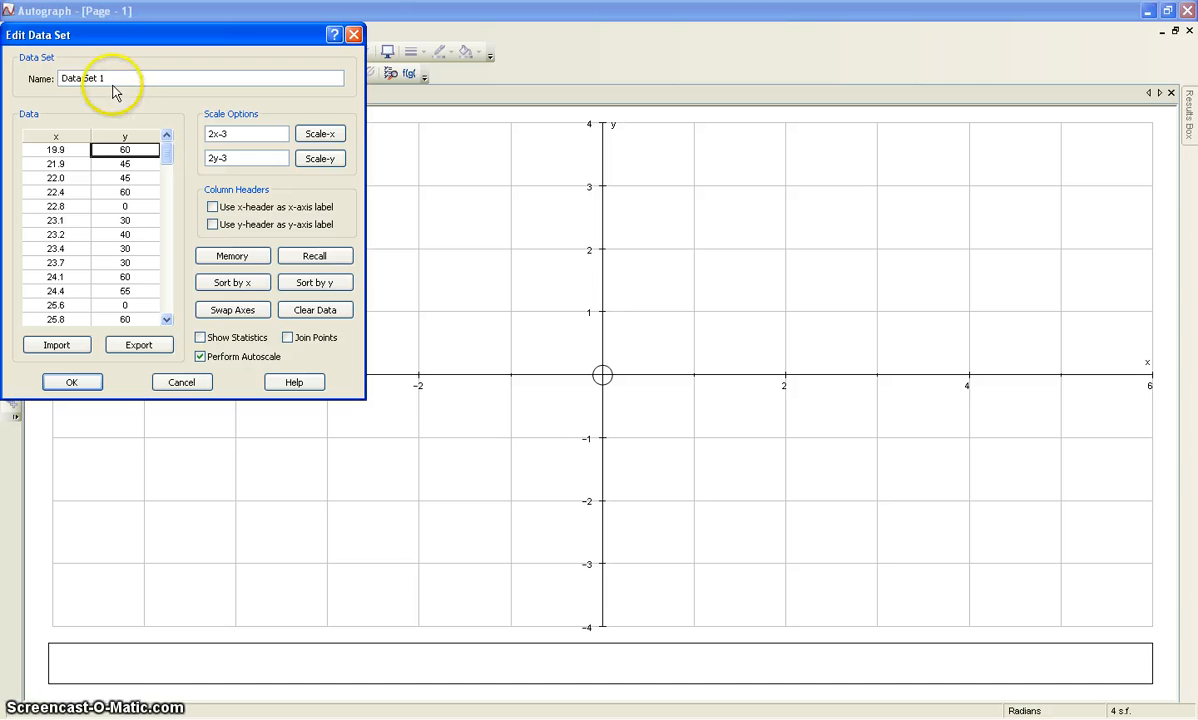
Name the data set "Scatter Plot Males" and plot it on the graph page, leaving the points deselected.
{"action": "left_click_drag", "start_coordinate": [108, 78], "coordinate": [60, 78]}
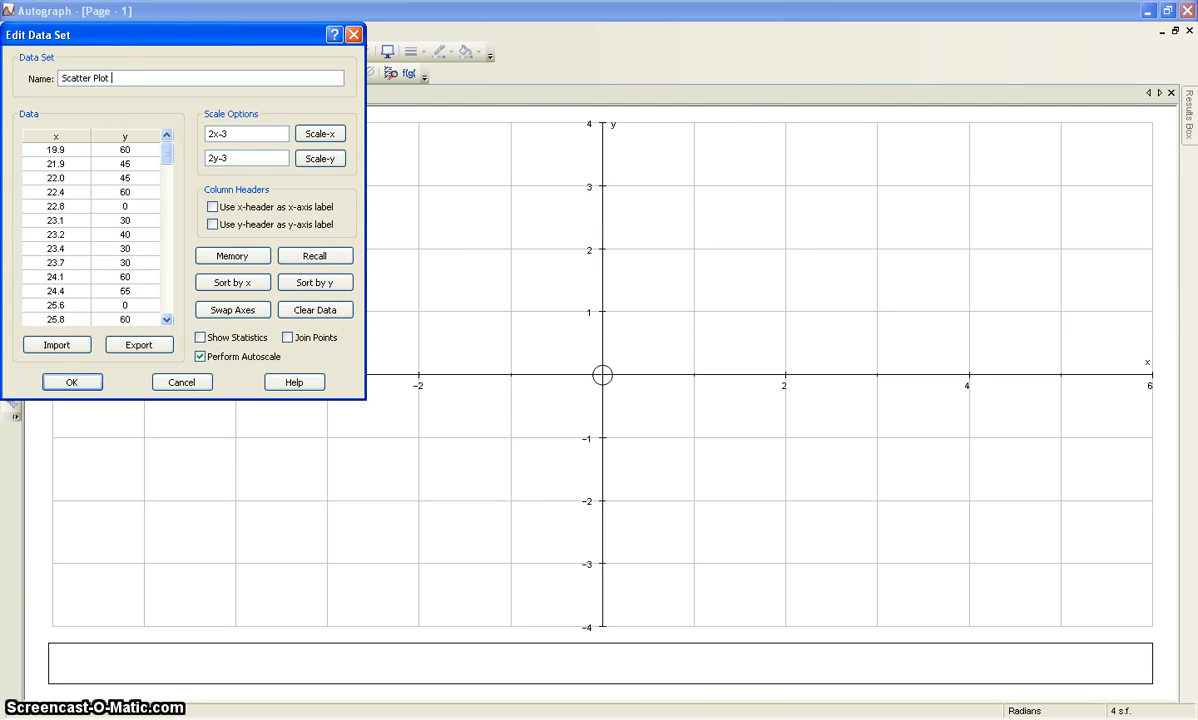
{"action": "type", "text": "Scatter Plot Males"}
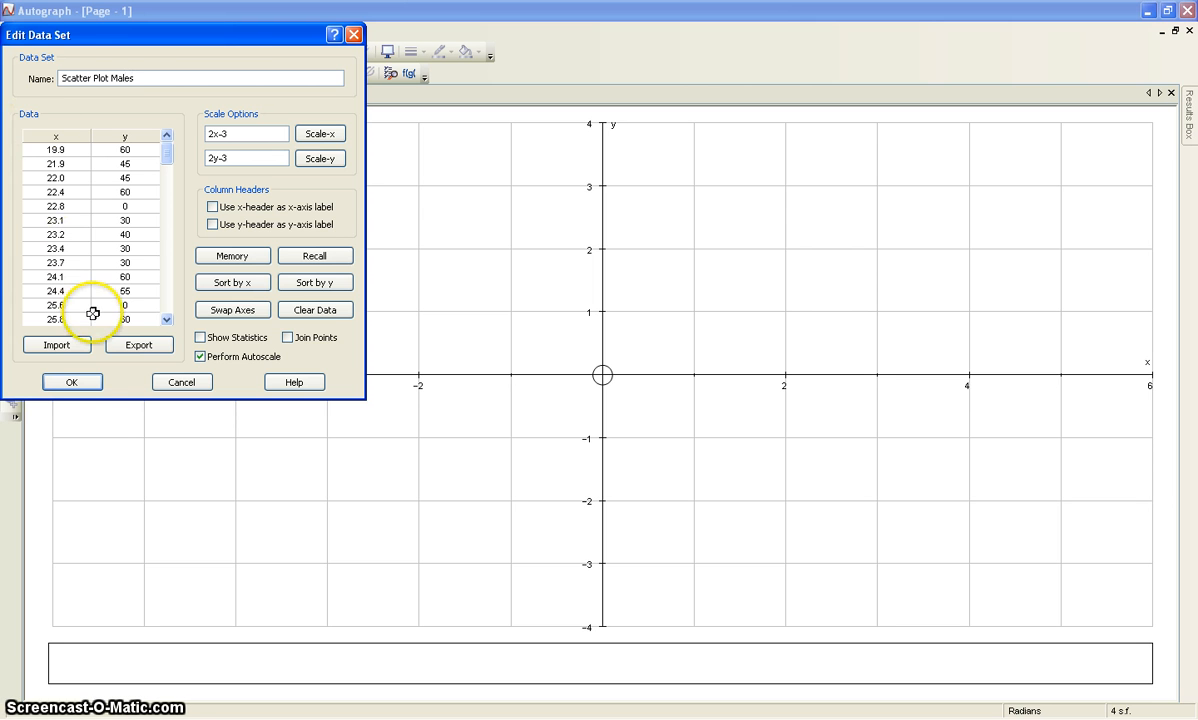
{"action": "left_click", "coordinate": [73, 381]}
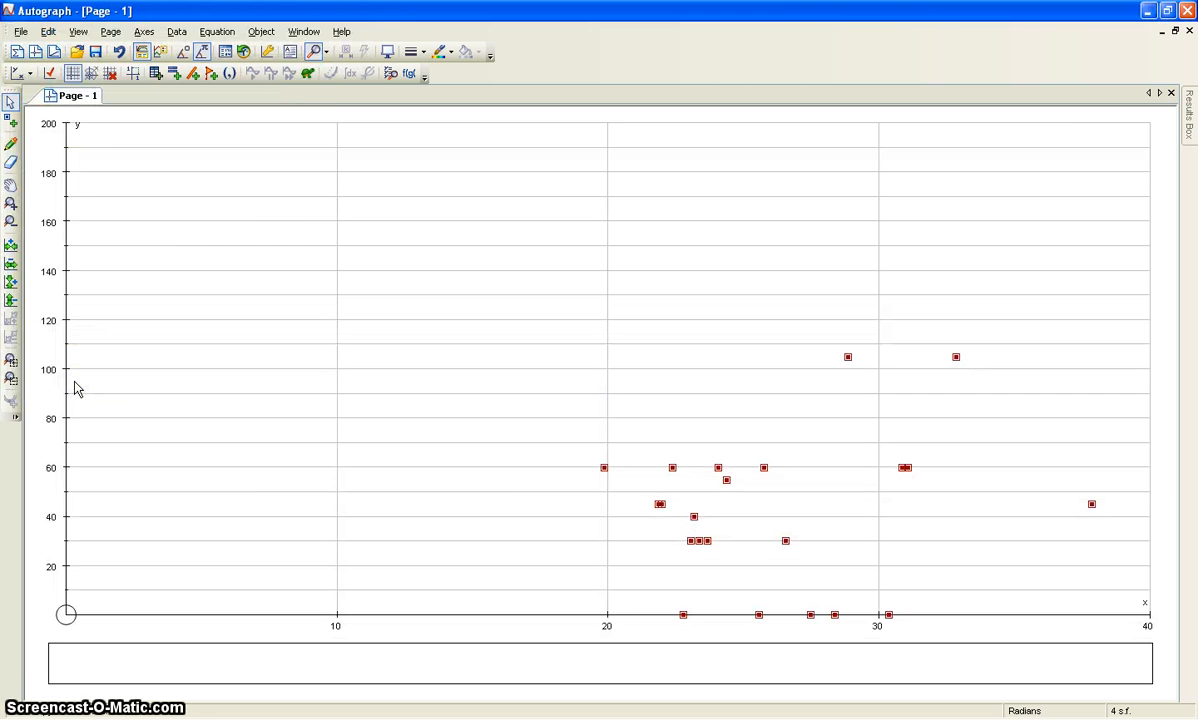
{"action": "left_click", "coordinate": [486, 487]}
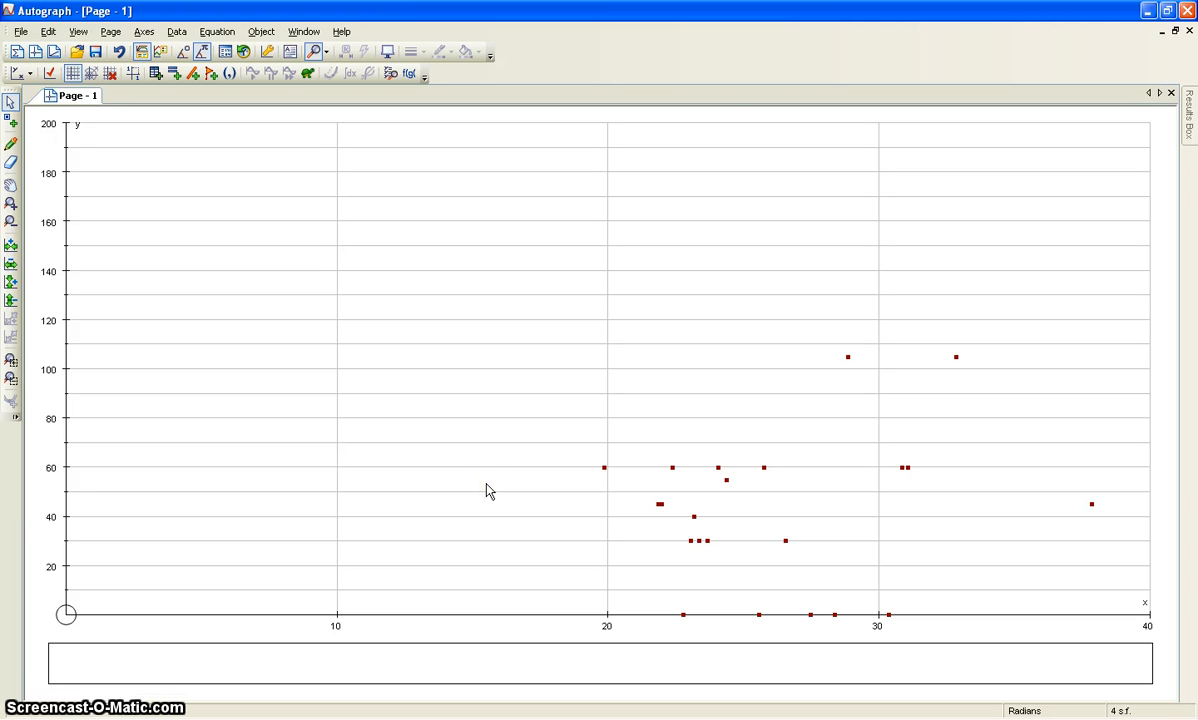
In the axes settings, set the x-axis minimum to 15, with manual number spacing of 5 and pips of 1.
{"action": "left_click", "coordinate": [144, 31]}
{"action": "left_click", "coordinate": [160, 48]}
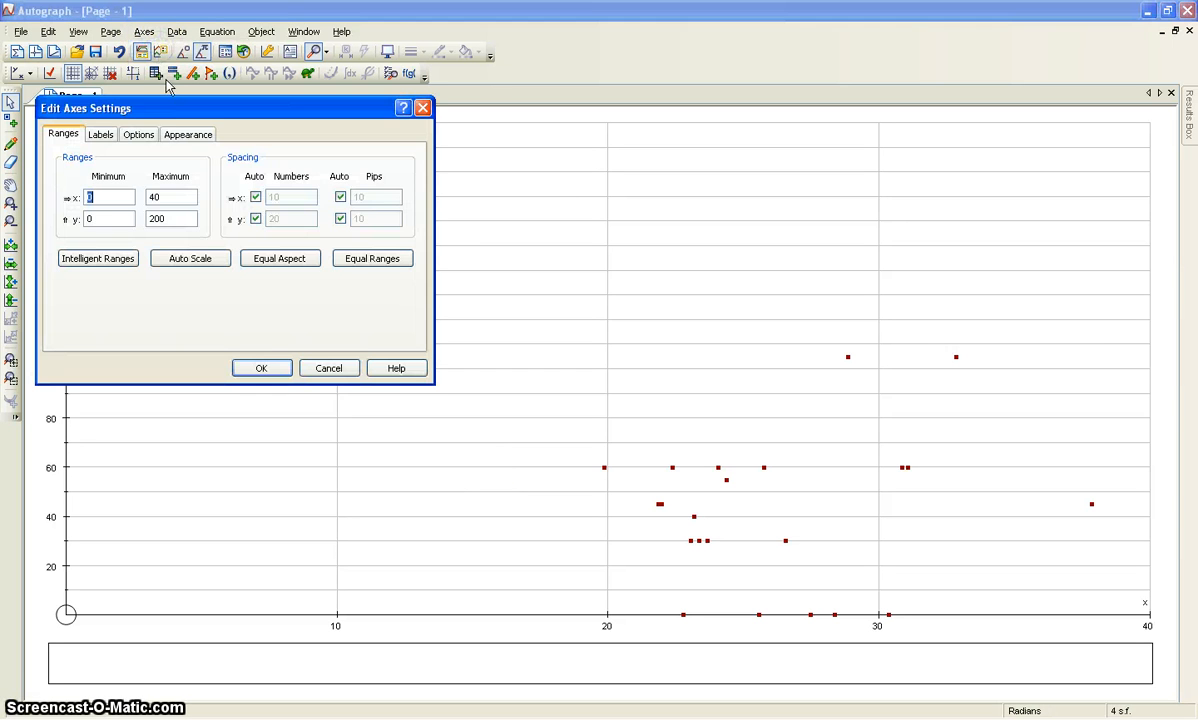
{"action": "left_click_drag", "start_coordinate": [168, 107], "coordinate": [286, 76]}
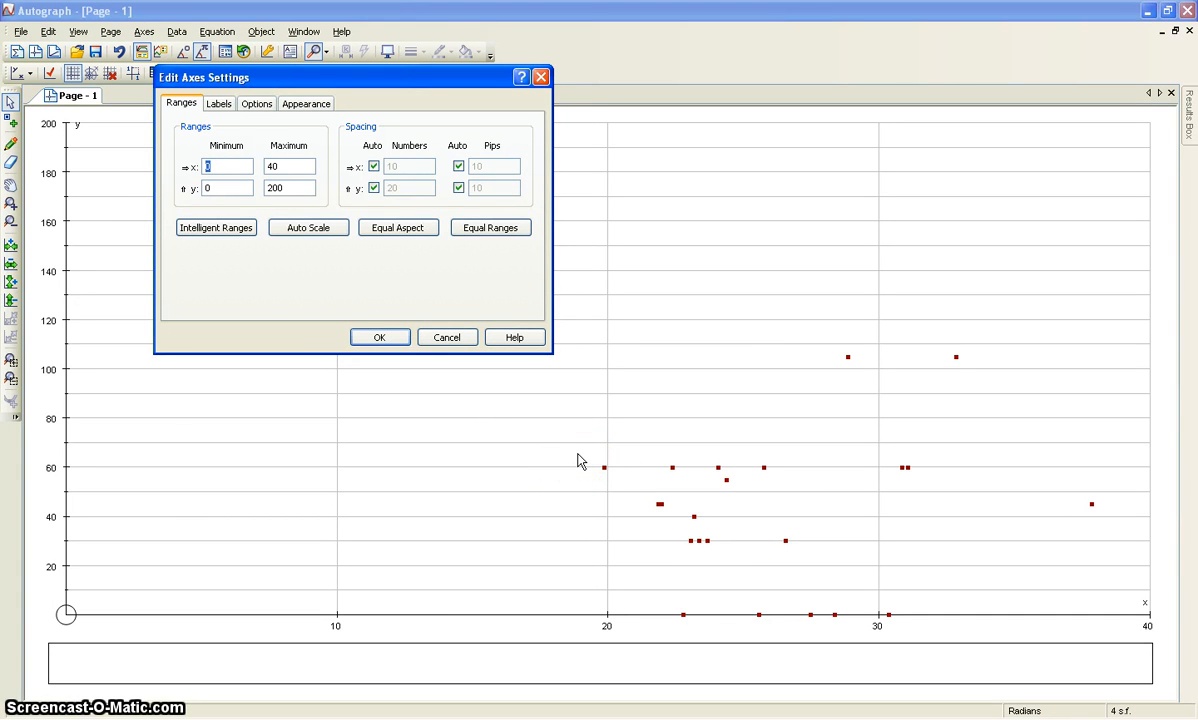
{"action": "type", "text": "15"}
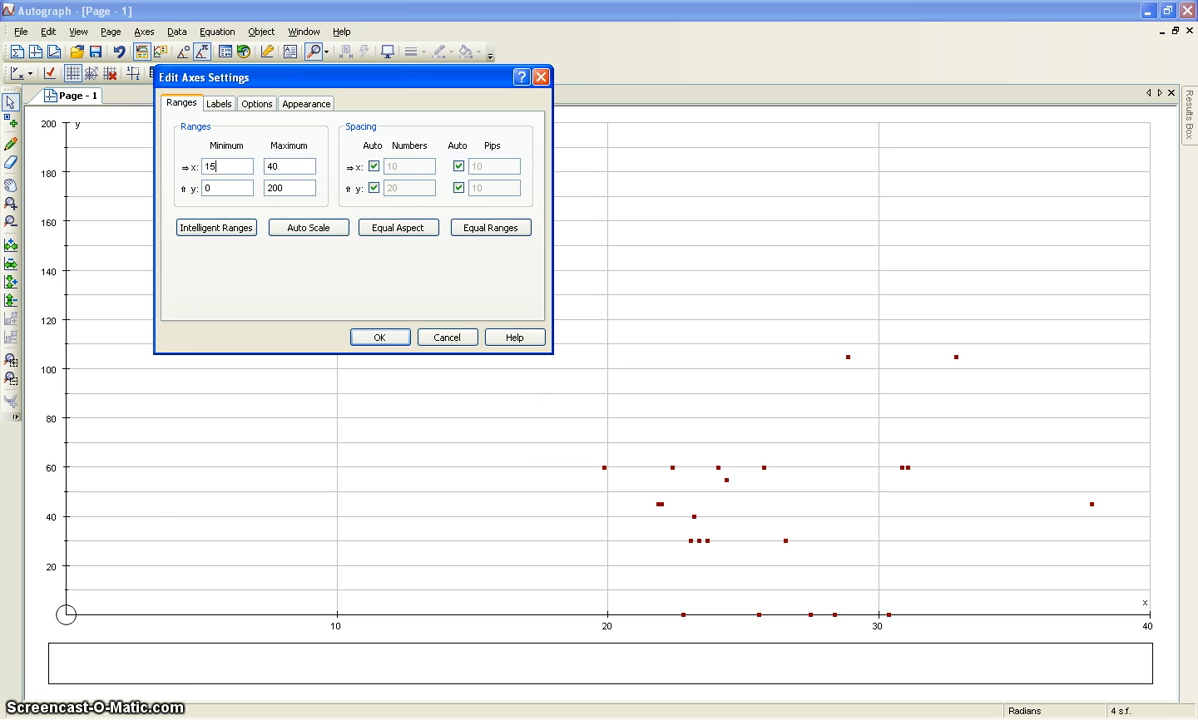
{"action": "left_click", "coordinate": [374, 167]}
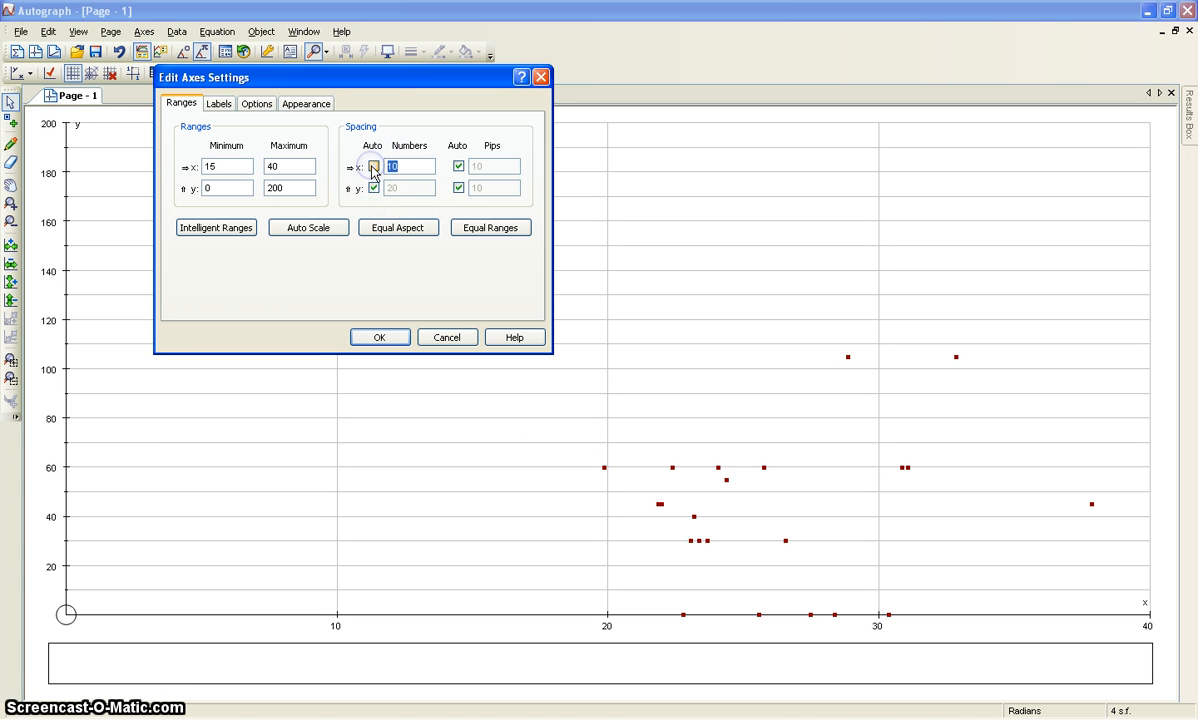
{"action": "left_click", "coordinate": [461, 170]}
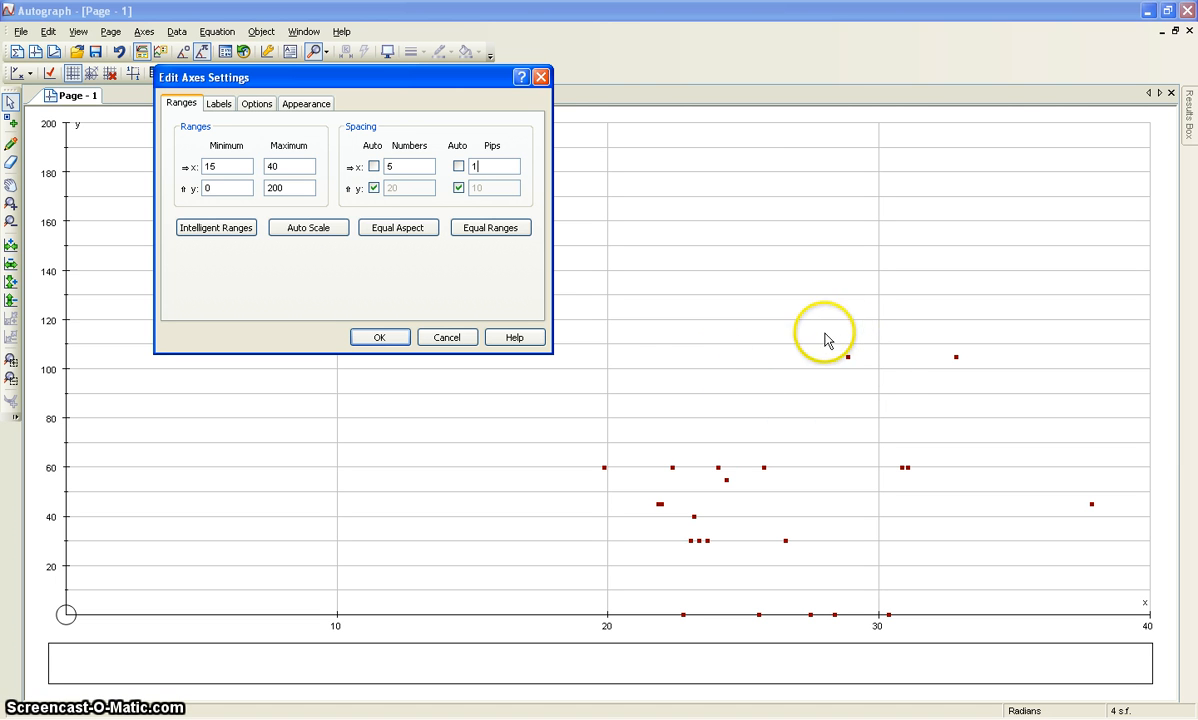
Set the y-axis maximum to 120 with manual number spacing of 20, and apply the axes settings.
{"action": "left_click_drag", "start_coordinate": [288, 186], "coordinate": [252, 189]}
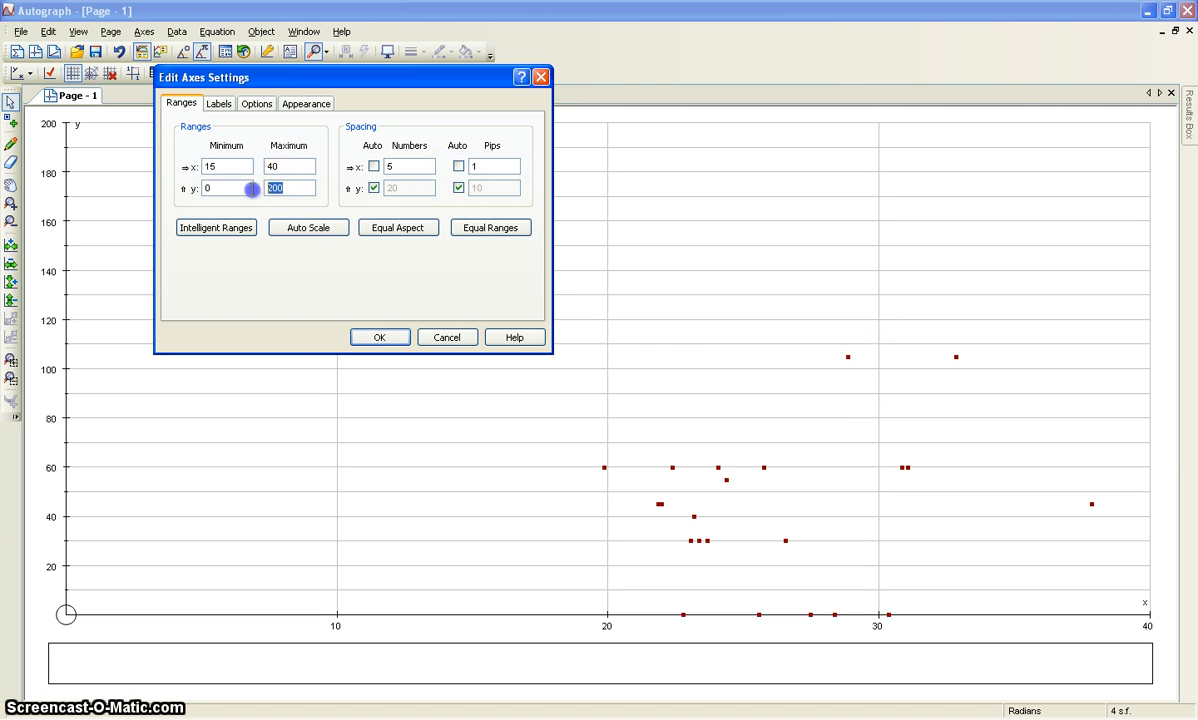
{"action": "type", "text": "12"}
{"action": "left_click", "coordinate": [404, 188]}
{"action": "left_click", "coordinate": [372, 338]}
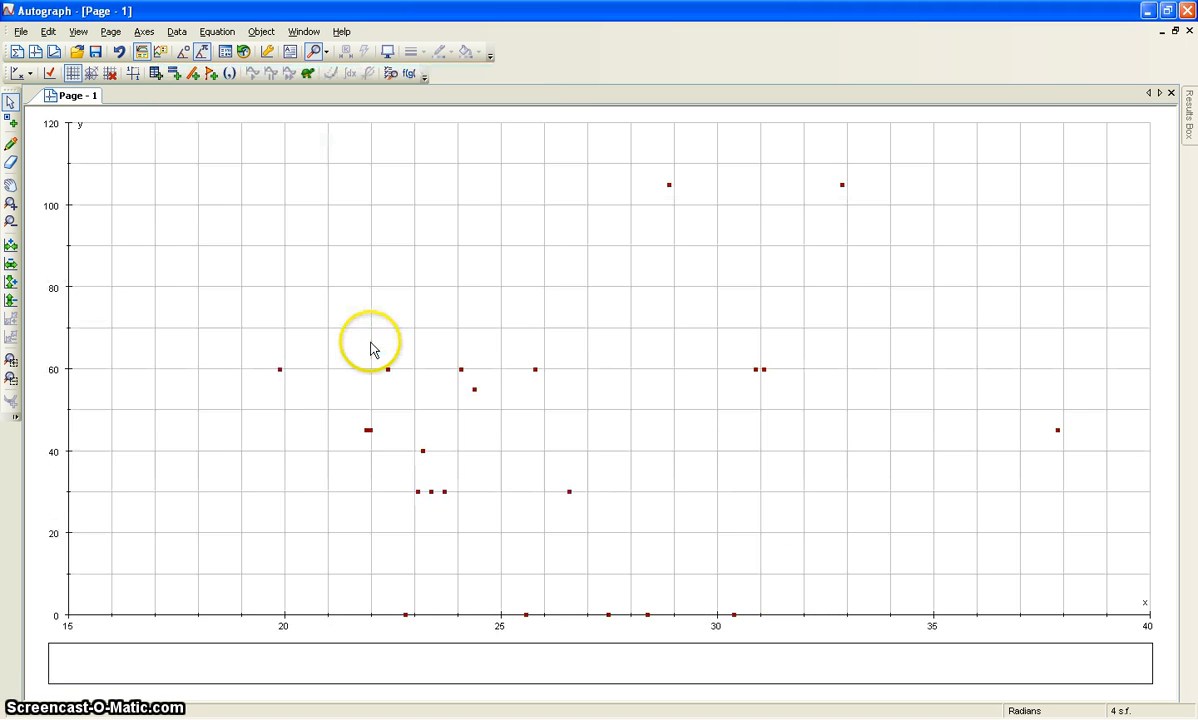
{"action": "left_click", "coordinate": [519, 436]}
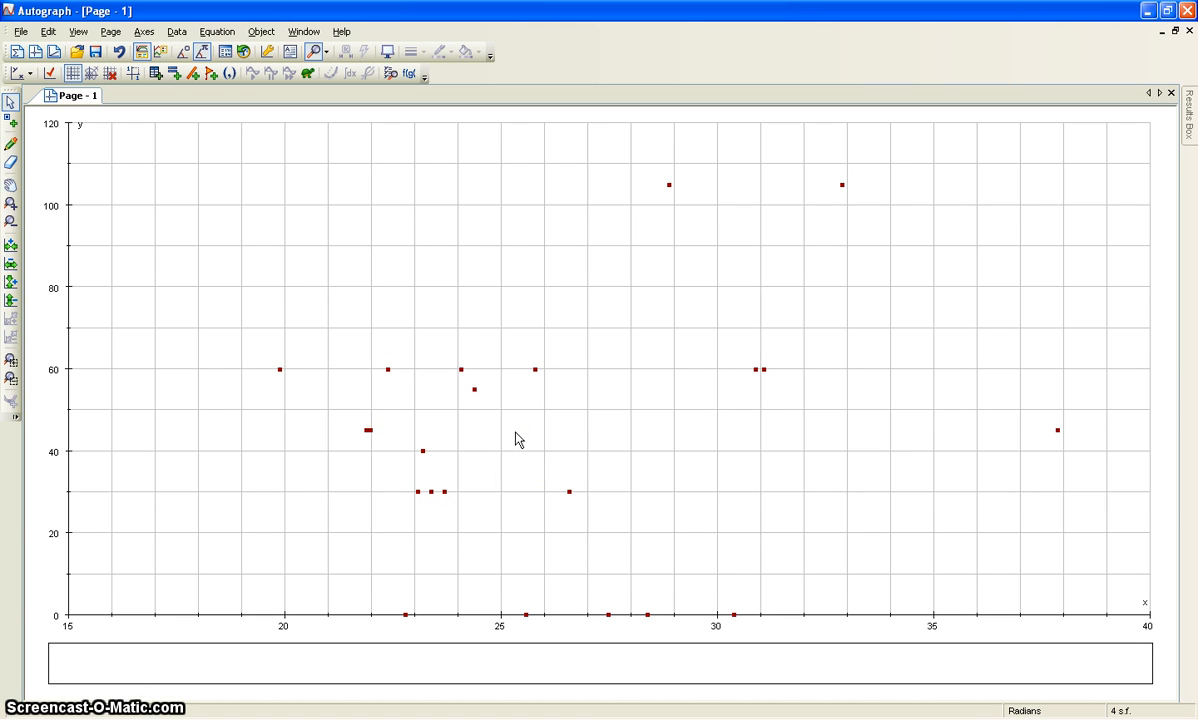
Label the x-axis "BMI" and the y-axis "Average Length of Workouts in Minutes" in the axes settings.
{"action": "left_click", "coordinate": [148, 35]}
{"action": "left_click", "coordinate": [172, 52]}
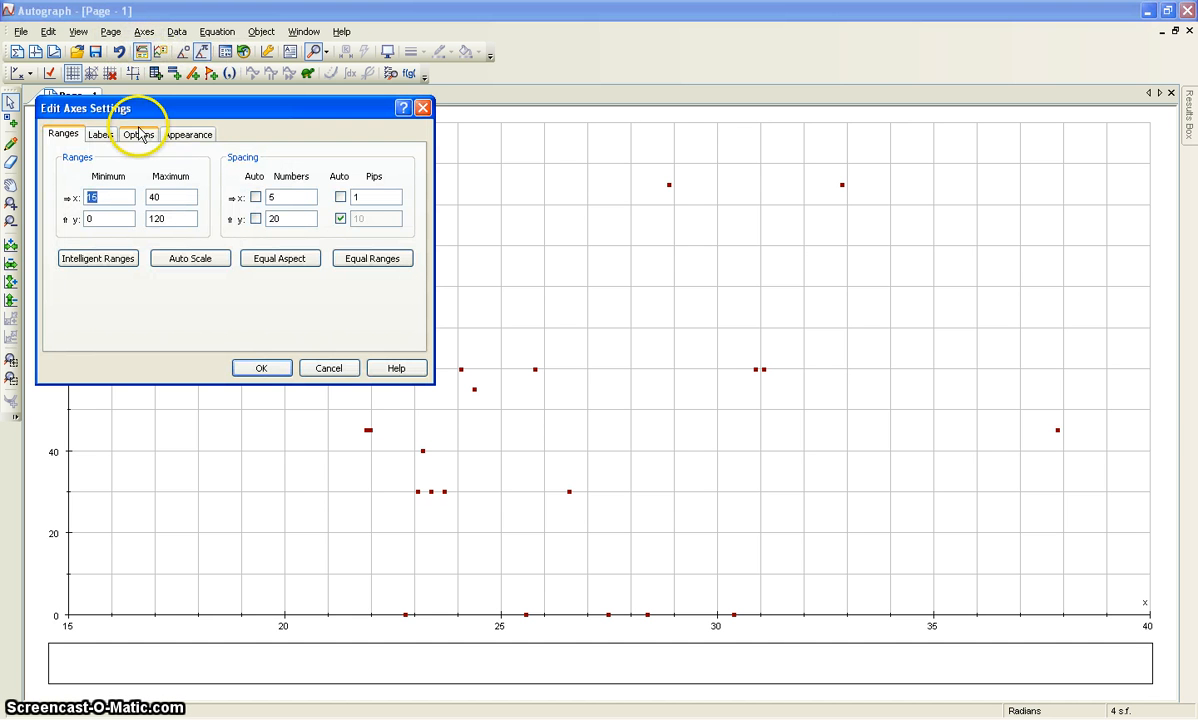
{"action": "left_click", "coordinate": [100, 134]}
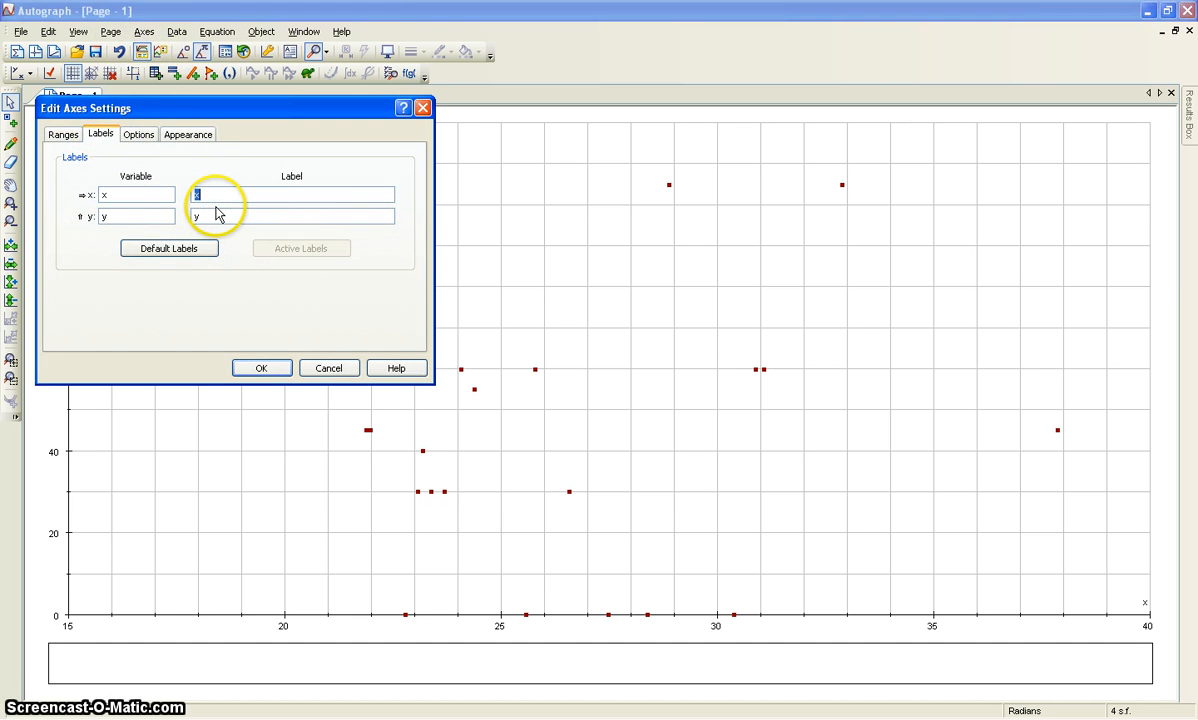
{"action": "key", "text": "Tab"}
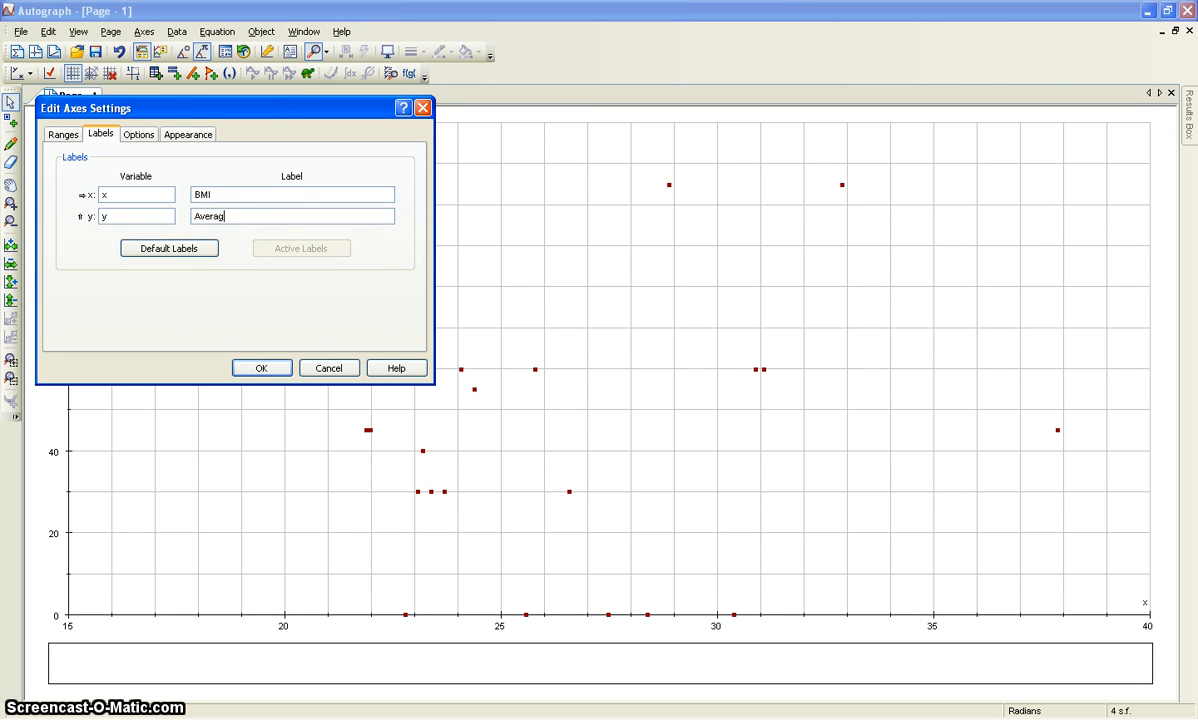
{"action": "type", "text": "Average Length of Workouts in Minutes"}
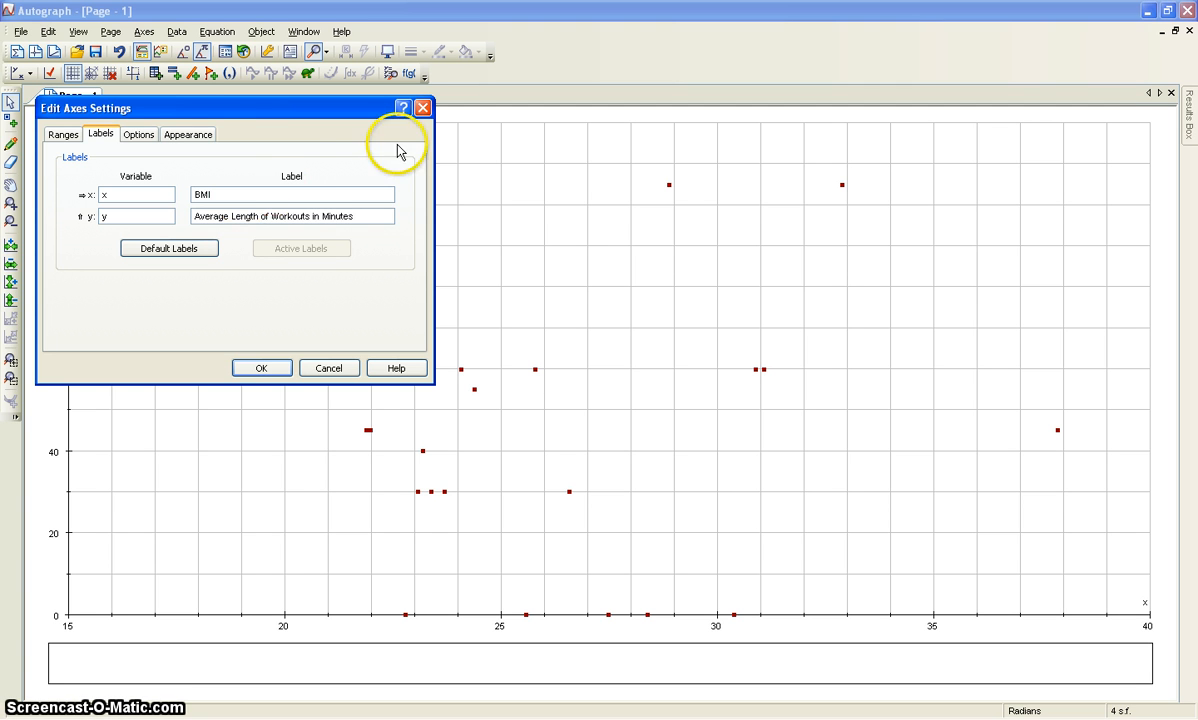
Set the font size of the axes numbers to 20.
{"action": "left_click", "coordinate": [188, 134]}
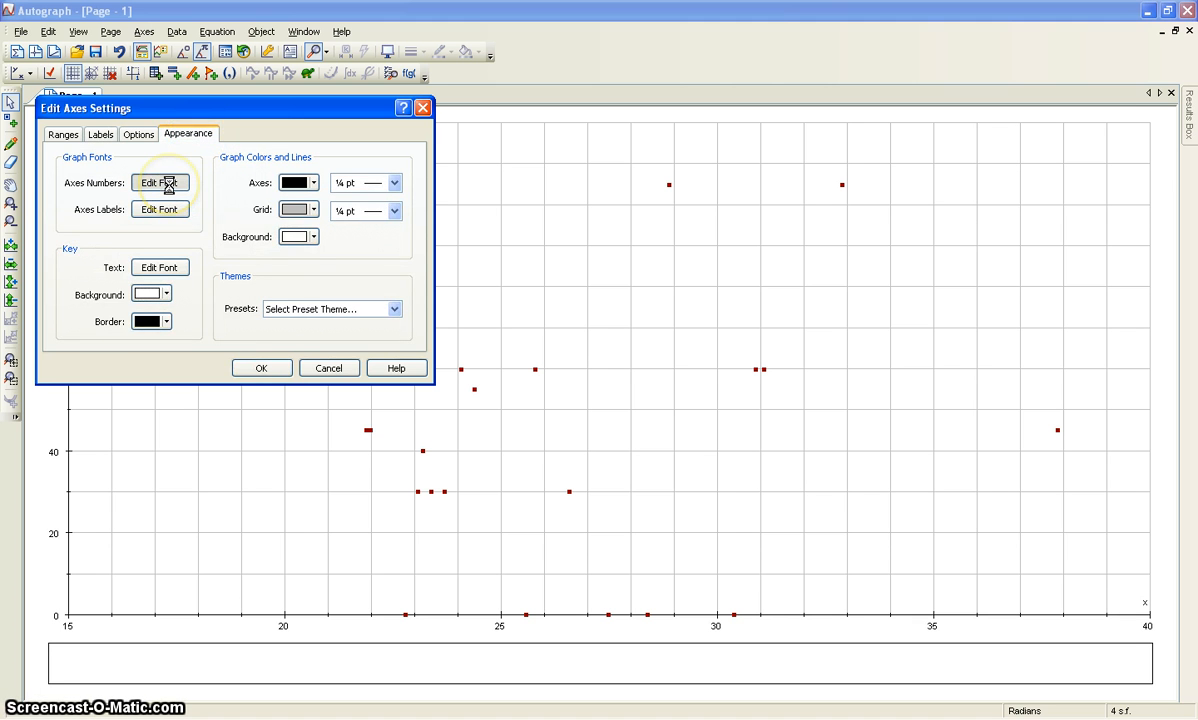
{"action": "left_click", "coordinate": [296, 246]}
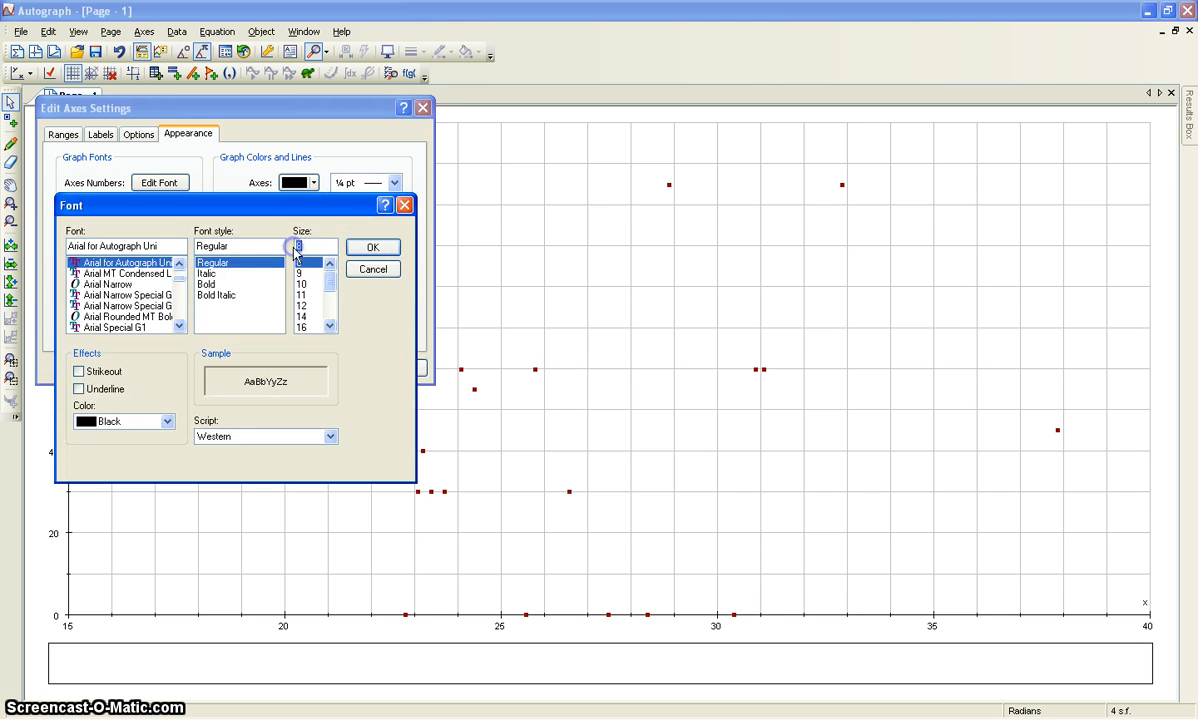
{"action": "type", "text": "20"}
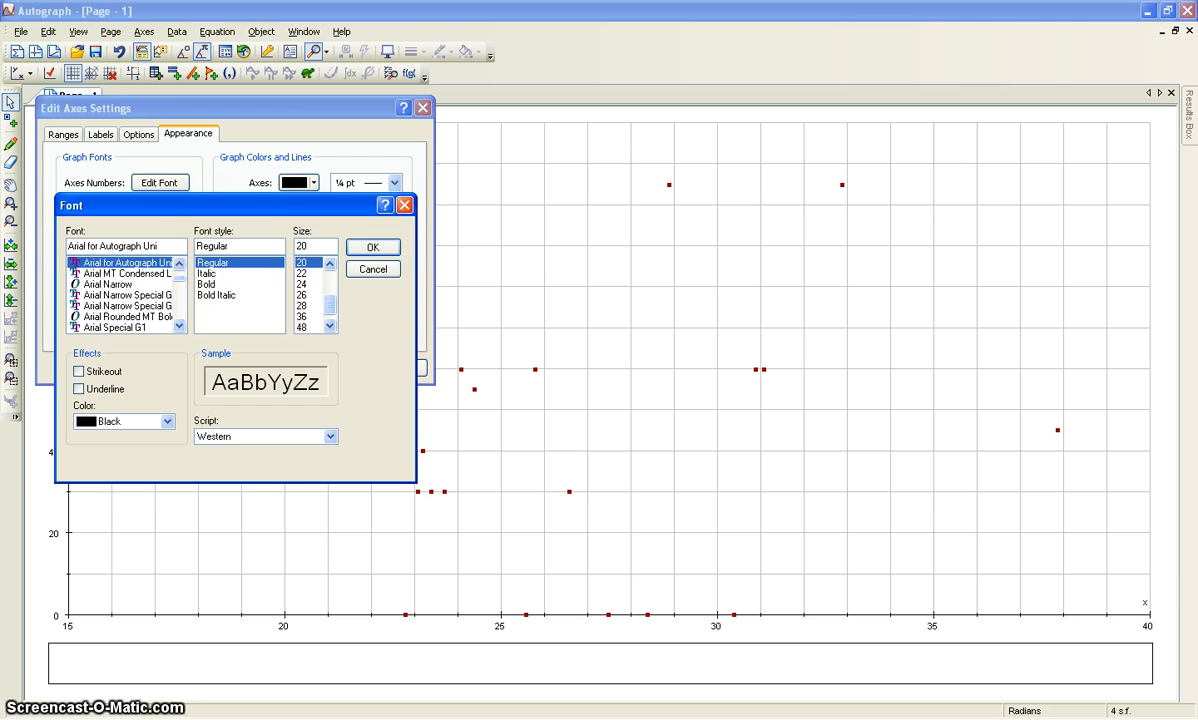
{"action": "key", "text": "Return"}
Set the font size of the axes labels to 20 and apply the axes settings to the graph.
{"action": "left_click", "coordinate": [173, 211]}
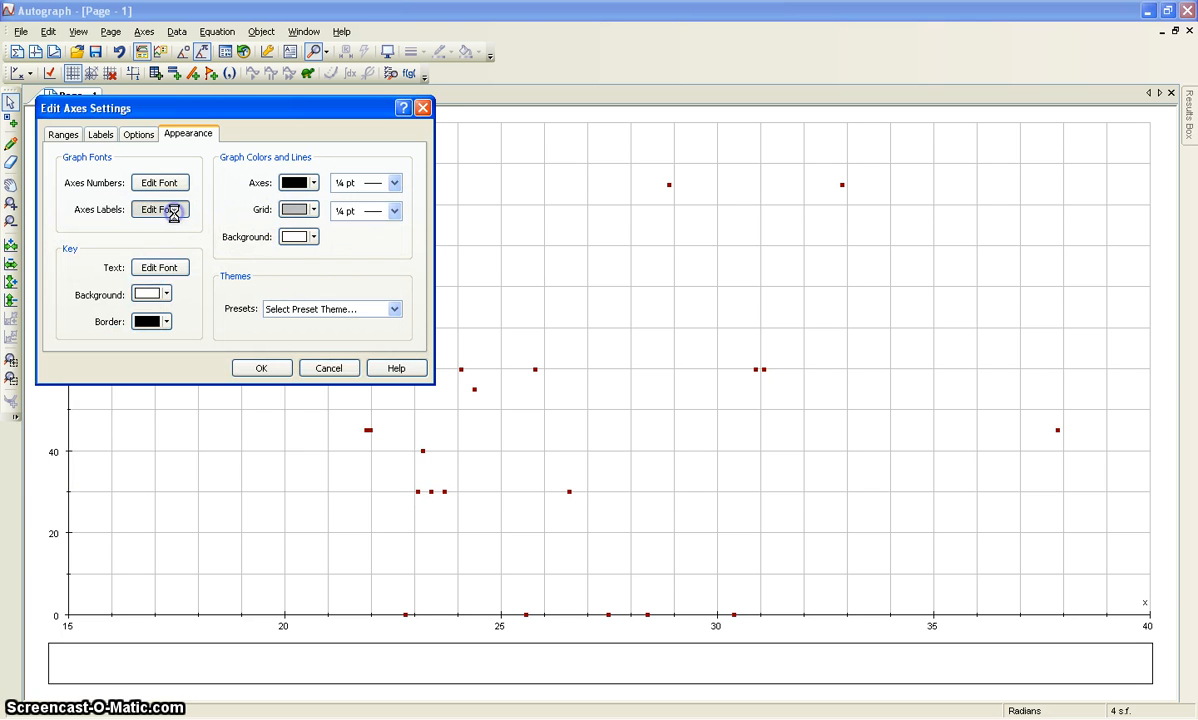
{"action": "left_click", "coordinate": [301, 247]}
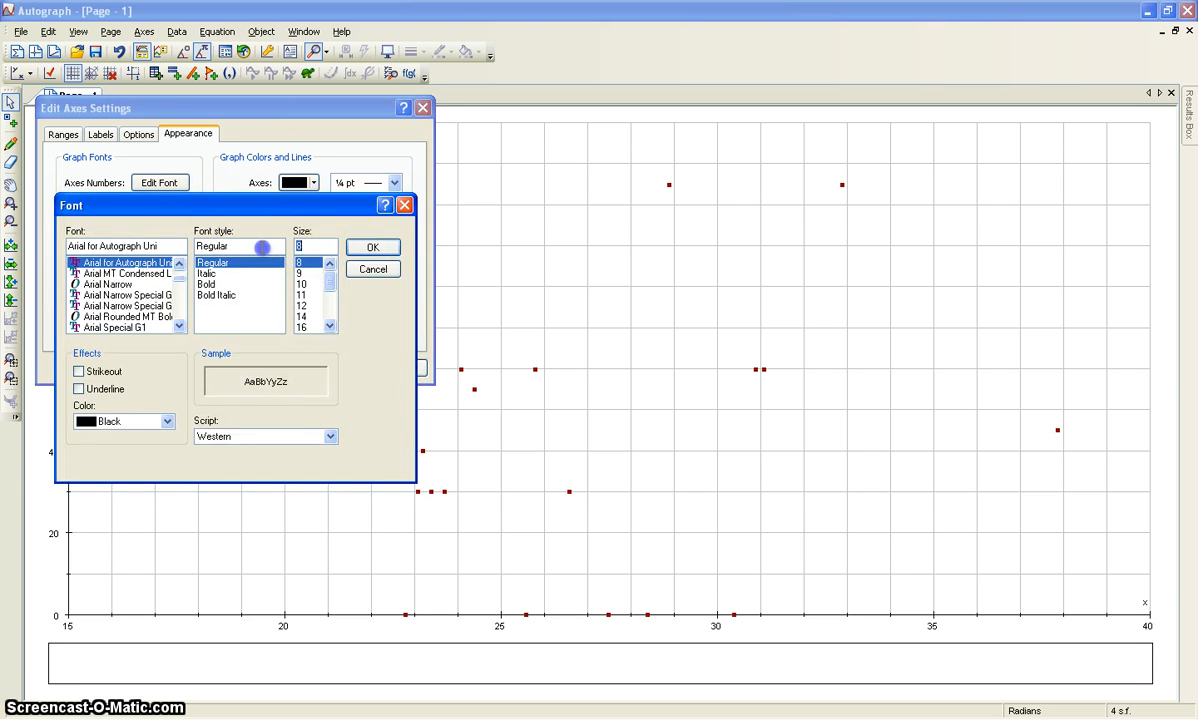
{"action": "type", "text": "20"}
{"action": "key", "text": "Return"}
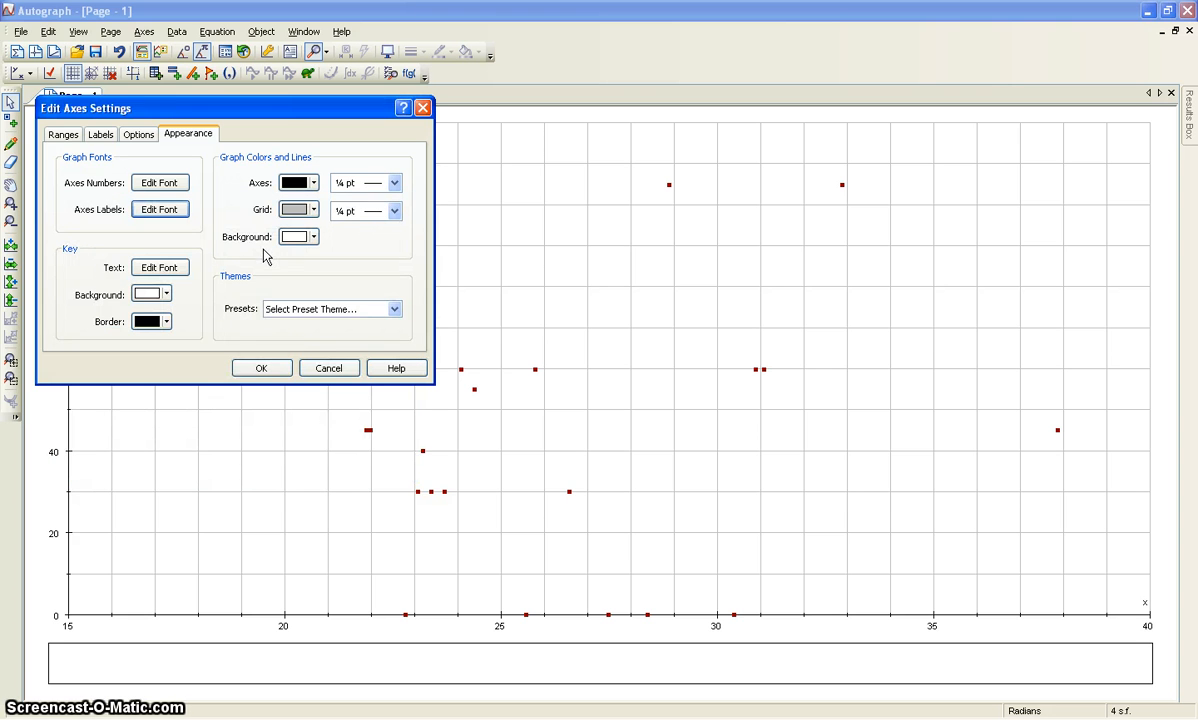
{"action": "left_click", "coordinate": [260, 368]}
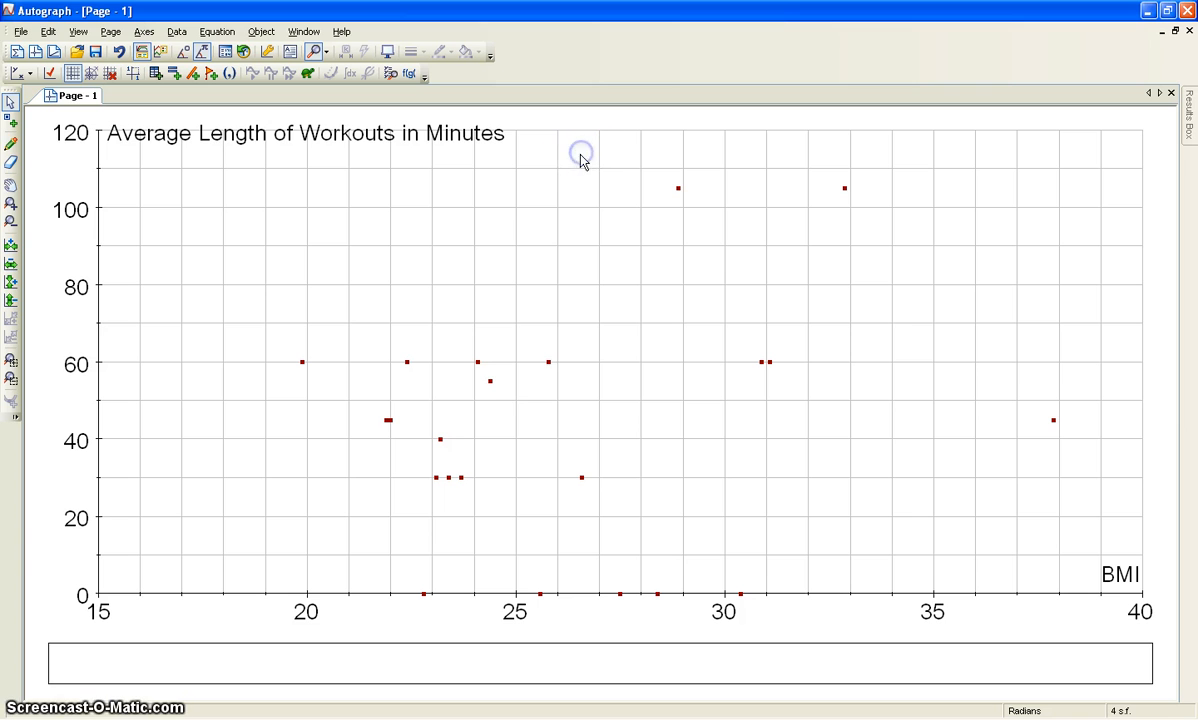
{"action": "left_click", "coordinate": [548, 361]}
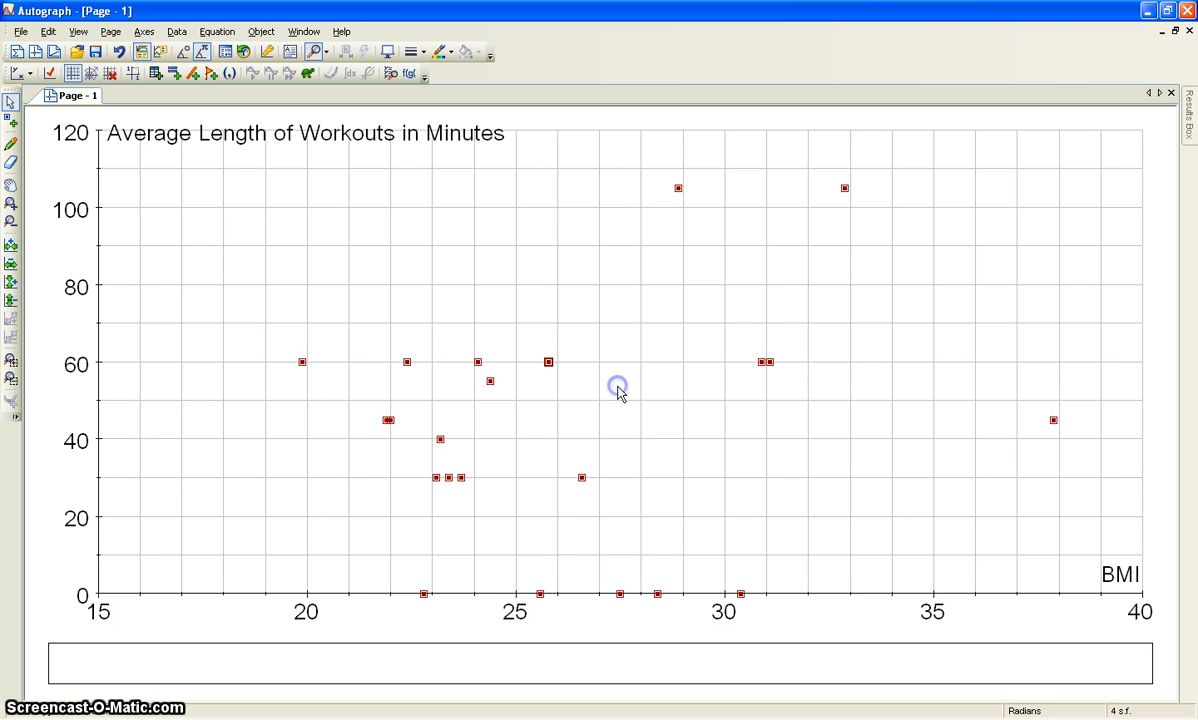
{"action": "left_click", "coordinate": [618, 388]}
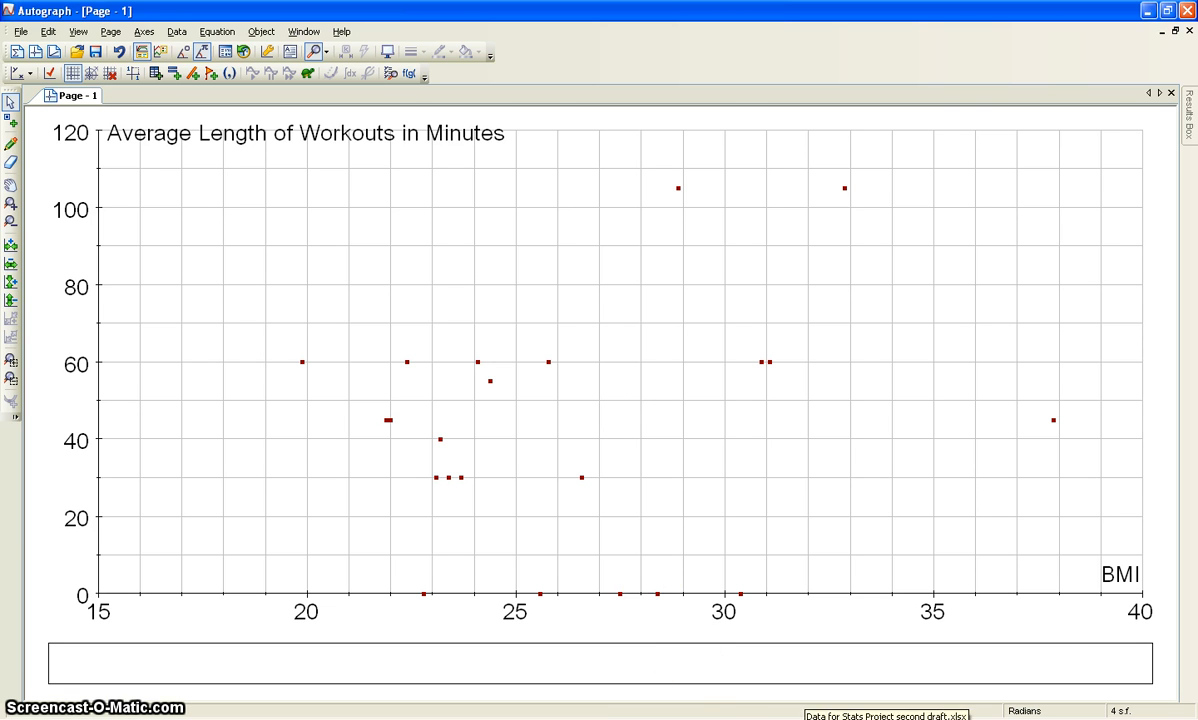
Switch to the Word document and paste the captured scatter plot screenshot after the cumulative frequency curve.
{"action": "left_click", "coordinate": [560, 718]}
{"action": "scroll", "coordinate": [566, 625], "scroll_direction": "down", "scroll_amount": 2}
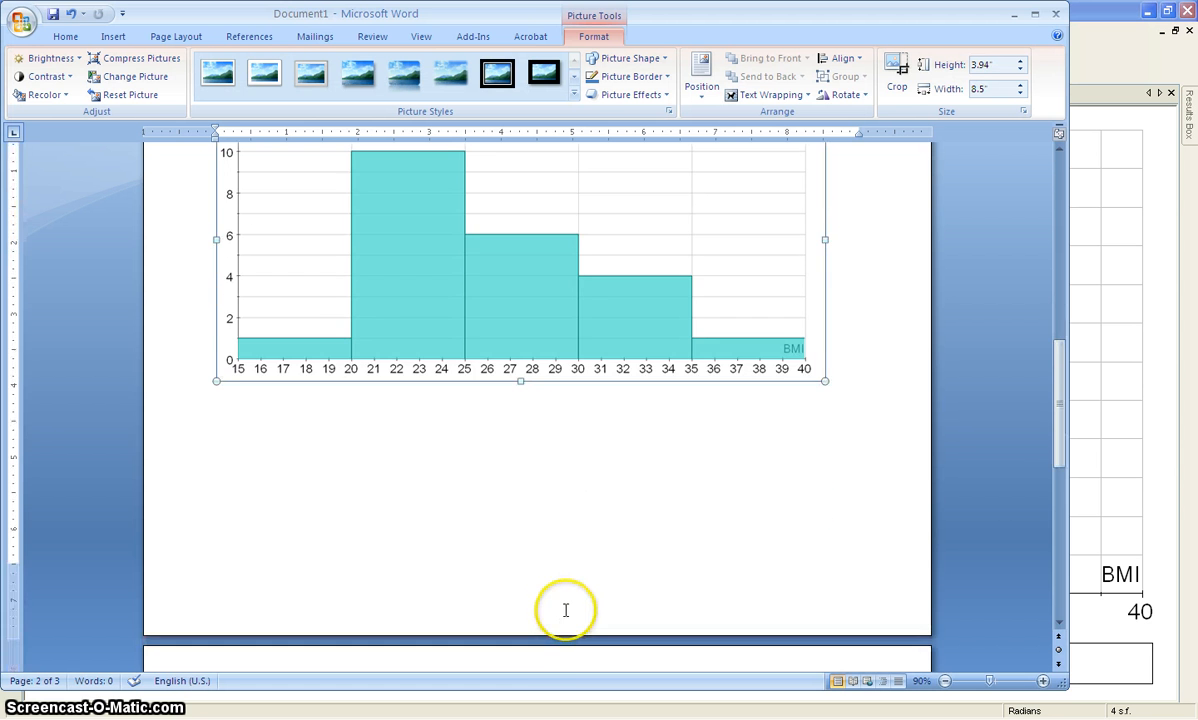
{"action": "scroll", "coordinate": [610, 600], "scroll_direction": "down", "scroll_amount": 1}
{"action": "scroll", "coordinate": [619, 583], "scroll_direction": "down", "scroll_amount": 8}
{"action": "left_click", "coordinate": [712, 576]}
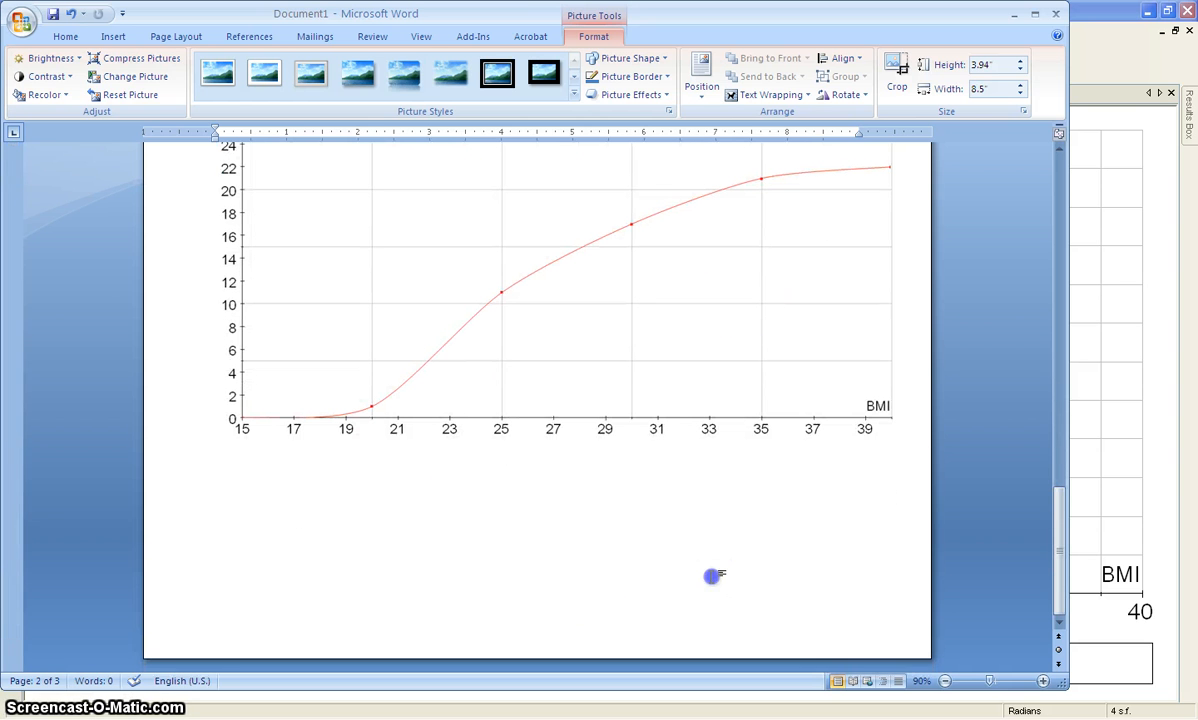
{"action": "key", "text": "Right"}
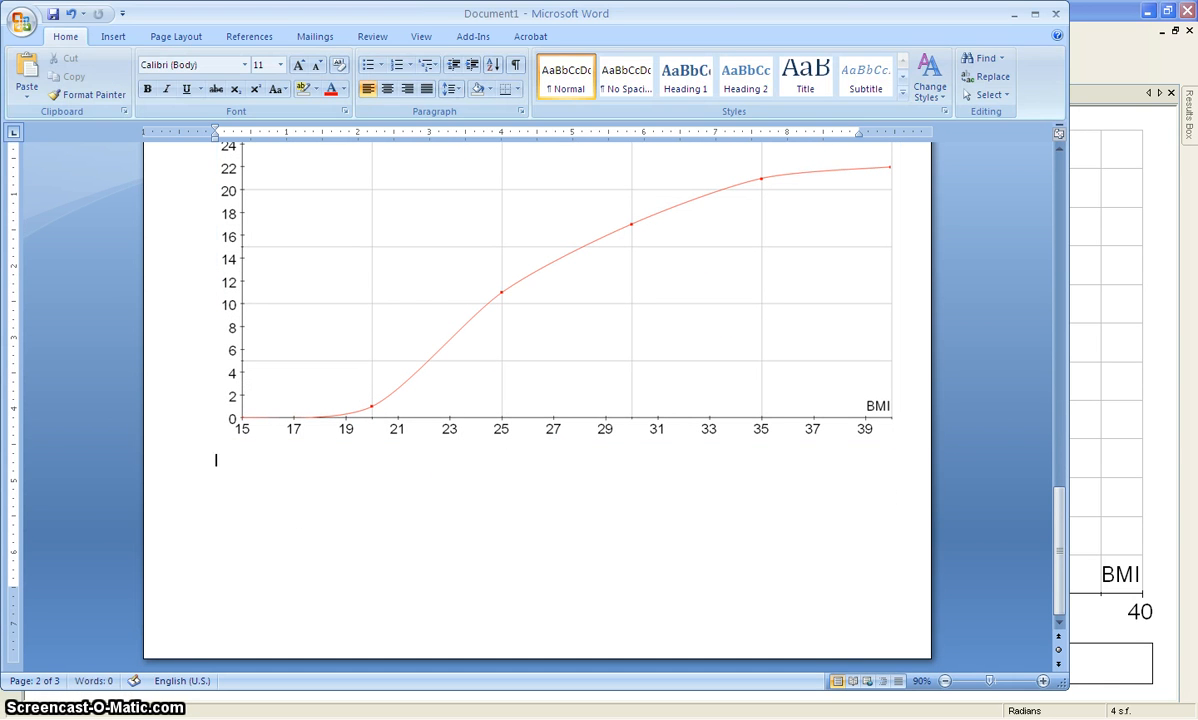
{"action": "key", "text": "ctrl+v"}
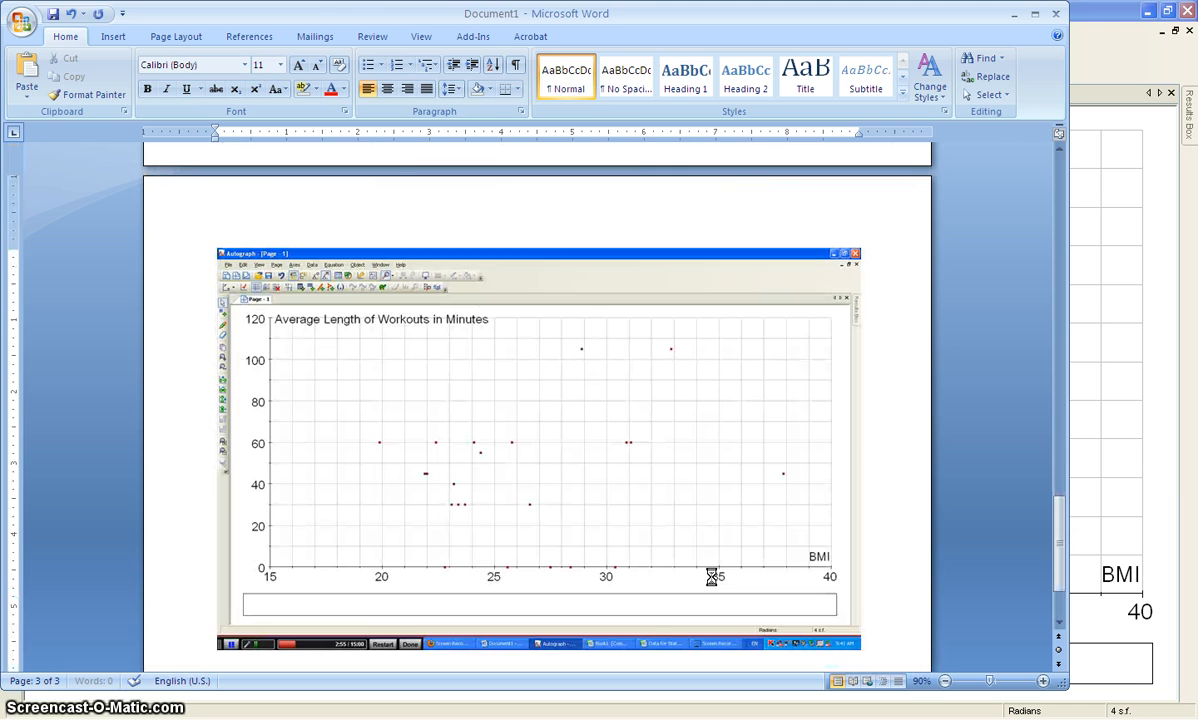
Crop the pasted screenshot to just the scatter plot with its axes and labels, about 8.4" wide and 3.85" high.
{"action": "left_click", "coordinate": [519, 455]}
{"action": "left_click", "coordinate": [897, 72]}
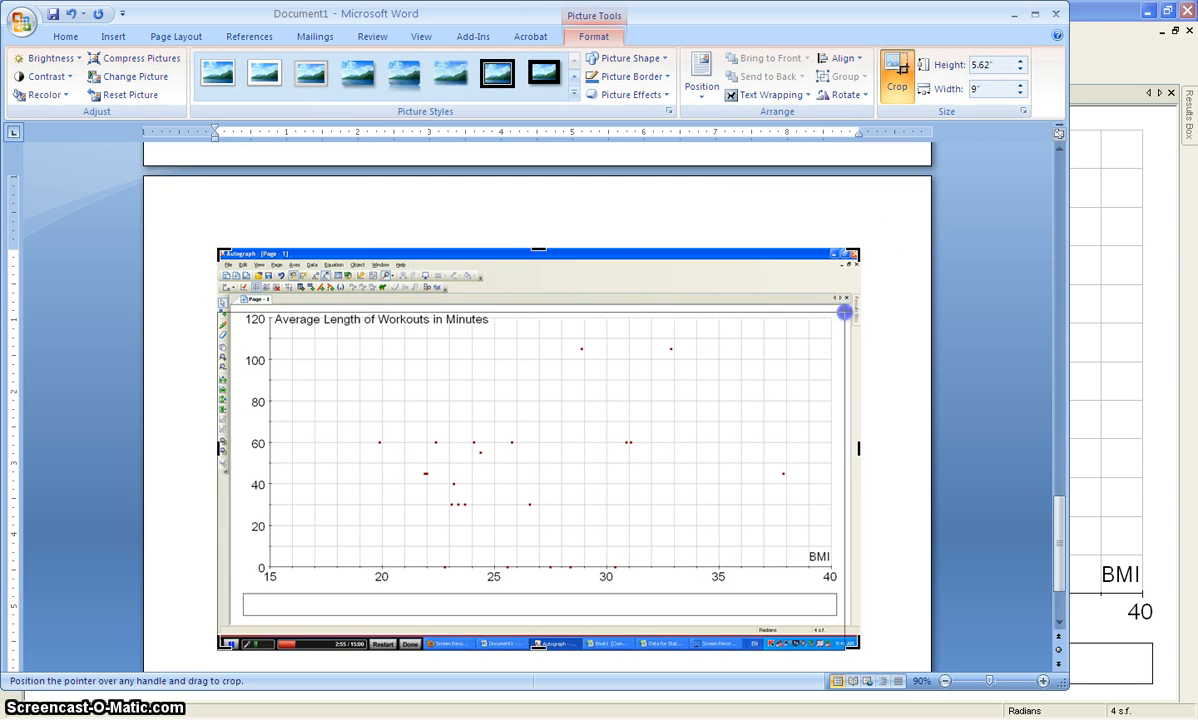
{"action": "left_click_drag", "start_coordinate": [843, 308], "coordinate": [841, 307]}
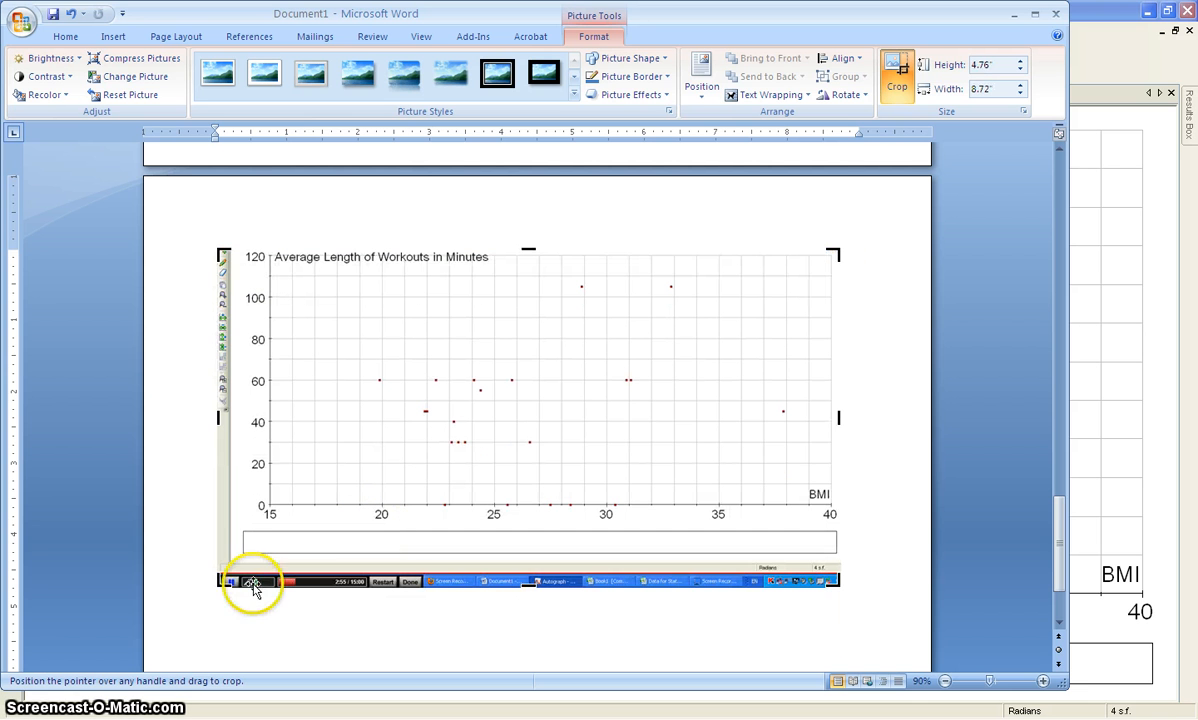
{"action": "left_click_drag", "start_coordinate": [234, 584], "coordinate": [241, 521]}
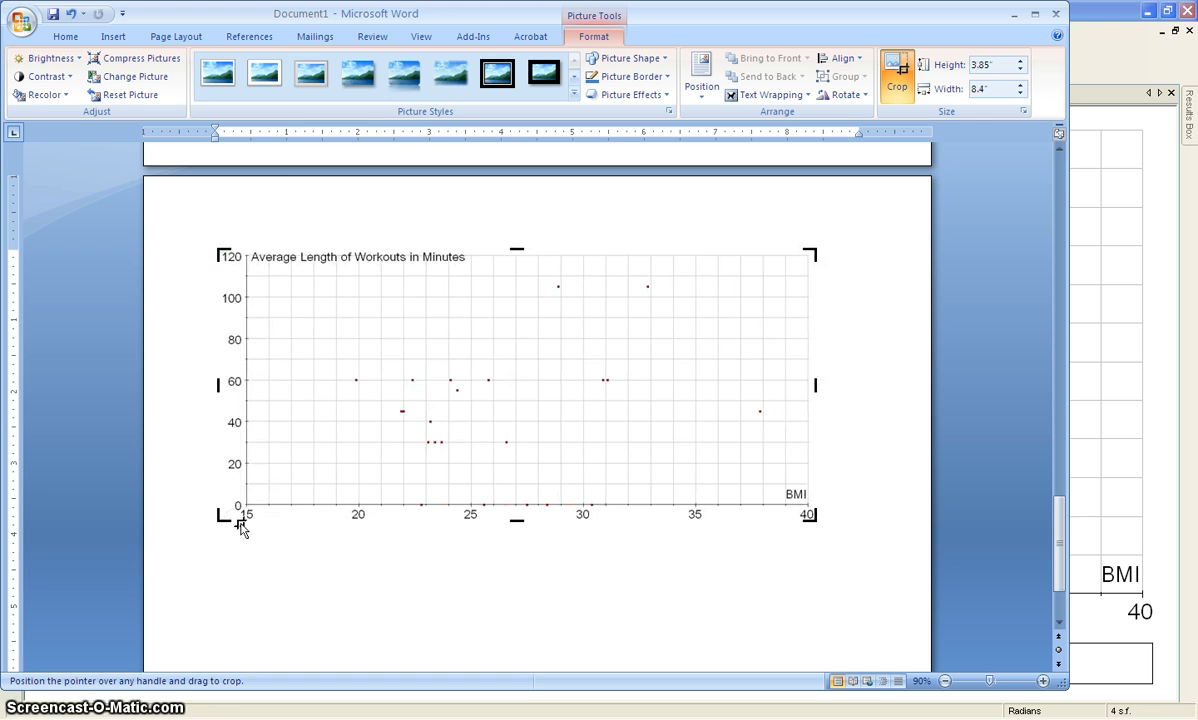
{"action": "key", "text": "Escape"}
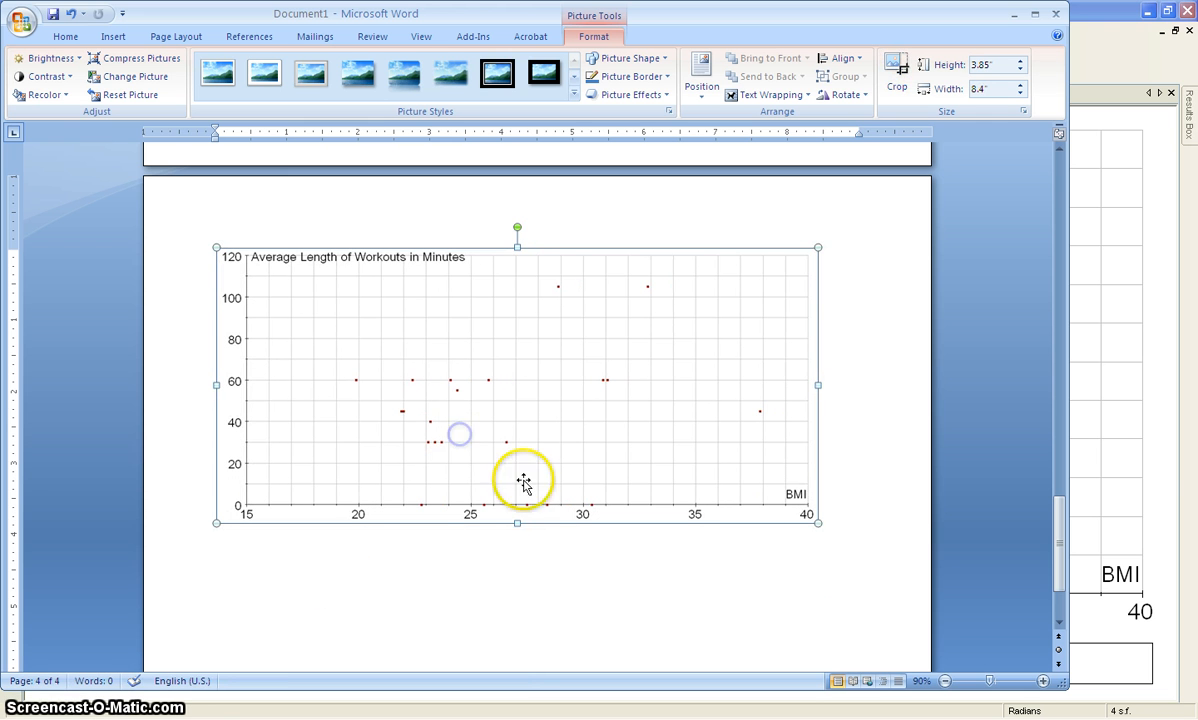
Enlarge the cropped scatter plot proportionally to slightly past the page's right margin and set the page orientation to landscape.
{"action": "left_click_drag", "start_coordinate": [818, 524], "coordinate": [889, 555]}
{"action": "left_click", "coordinate": [170, 36]}
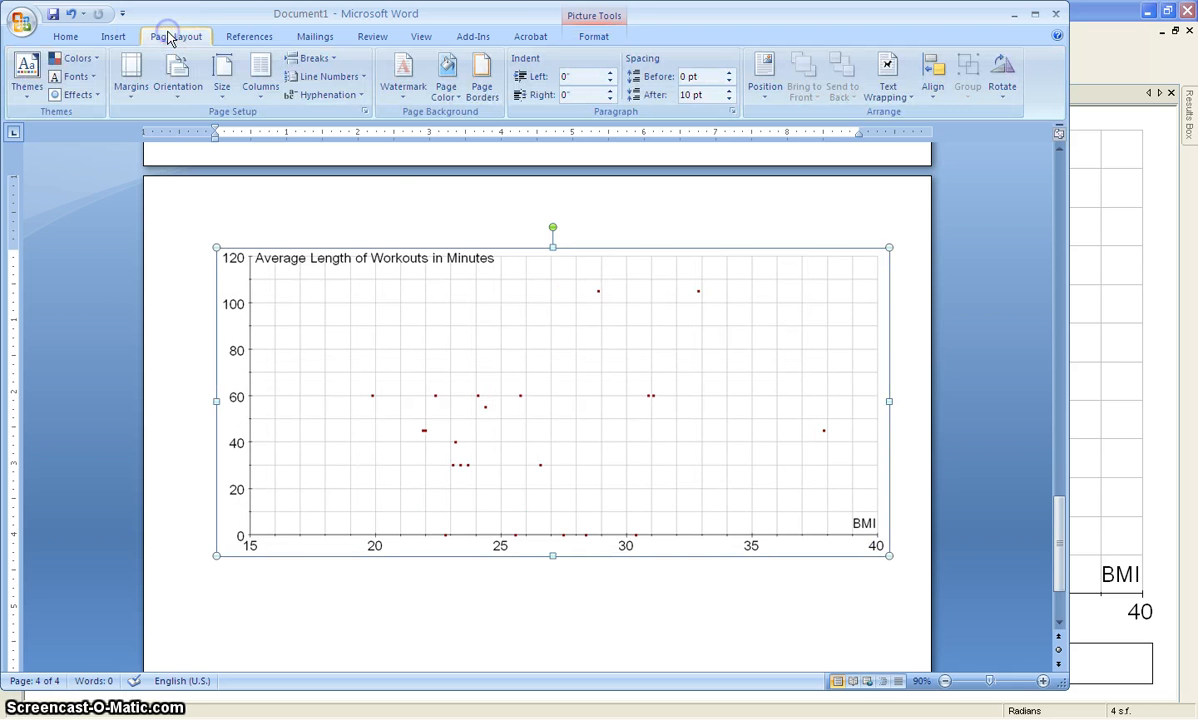
{"action": "left_click", "coordinate": [180, 78]}
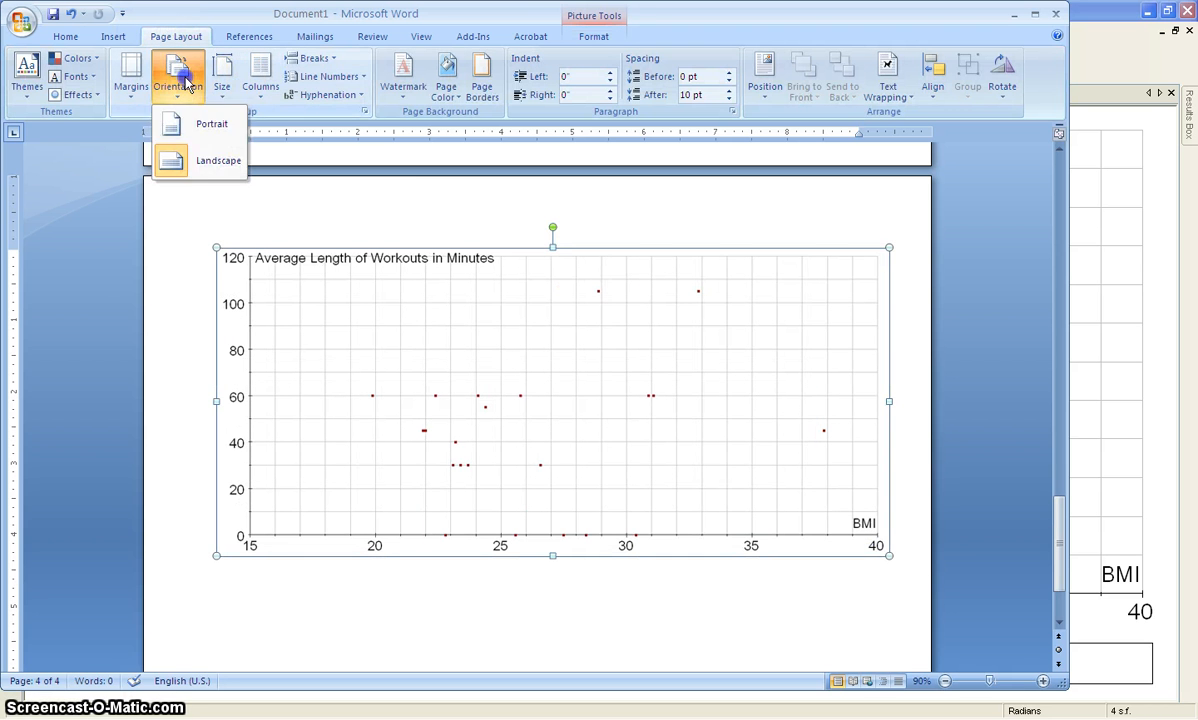
{"action": "left_click", "coordinate": [182, 160]}
{"action": "scroll", "coordinate": [364, 388], "scroll_direction": "down", "scroll_amount": 3}
{"action": "scroll", "coordinate": [364, 388], "scroll_direction": "up", "scroll_amount": 2}
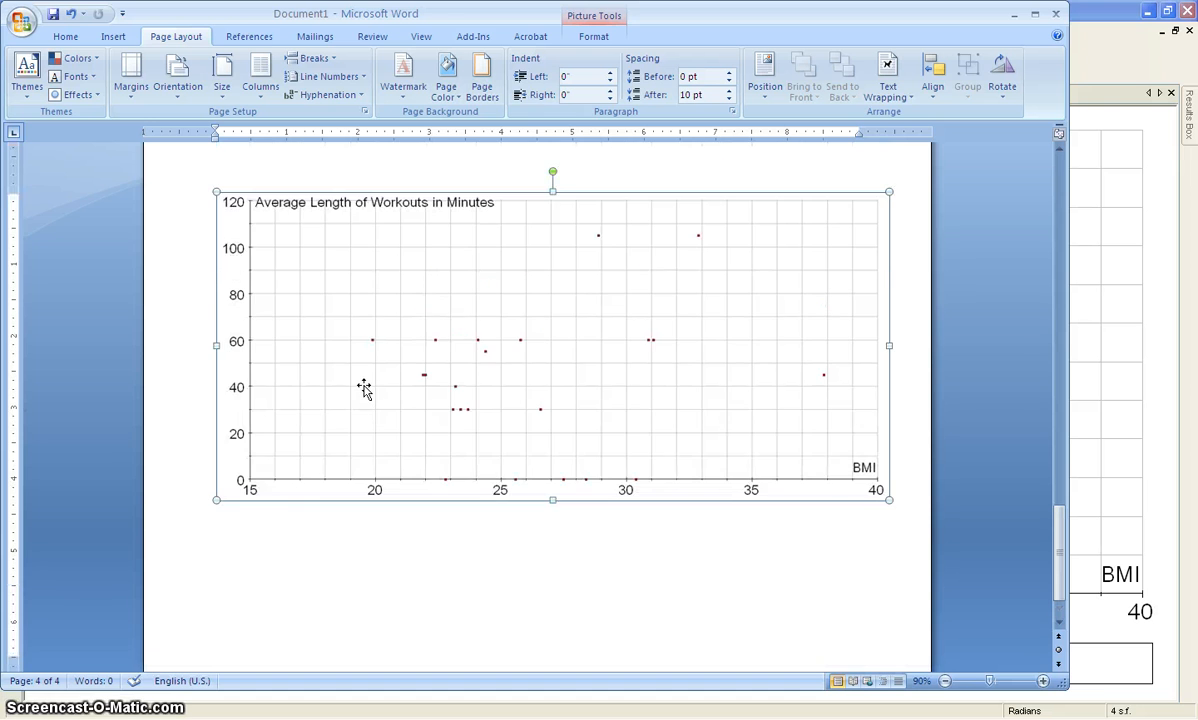
{"action": "scroll", "coordinate": [364, 388], "scroll_direction": "up", "scroll_amount": 2}
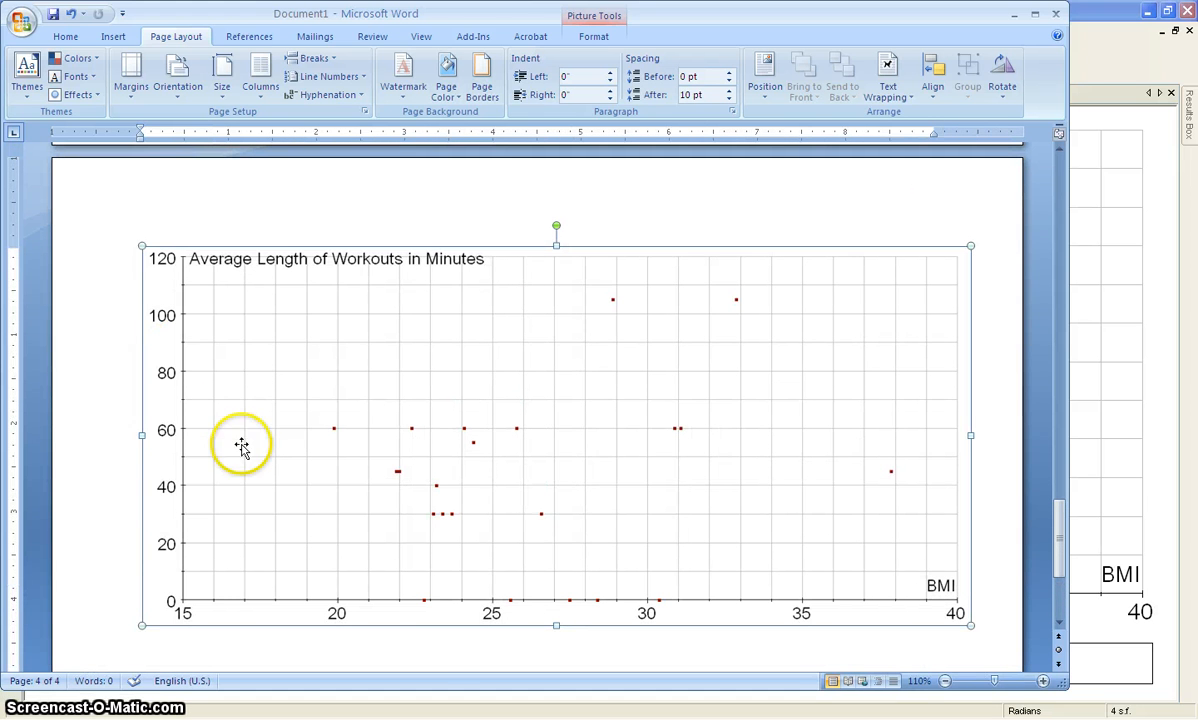
{"action": "left_click", "coordinate": [430, 657]}
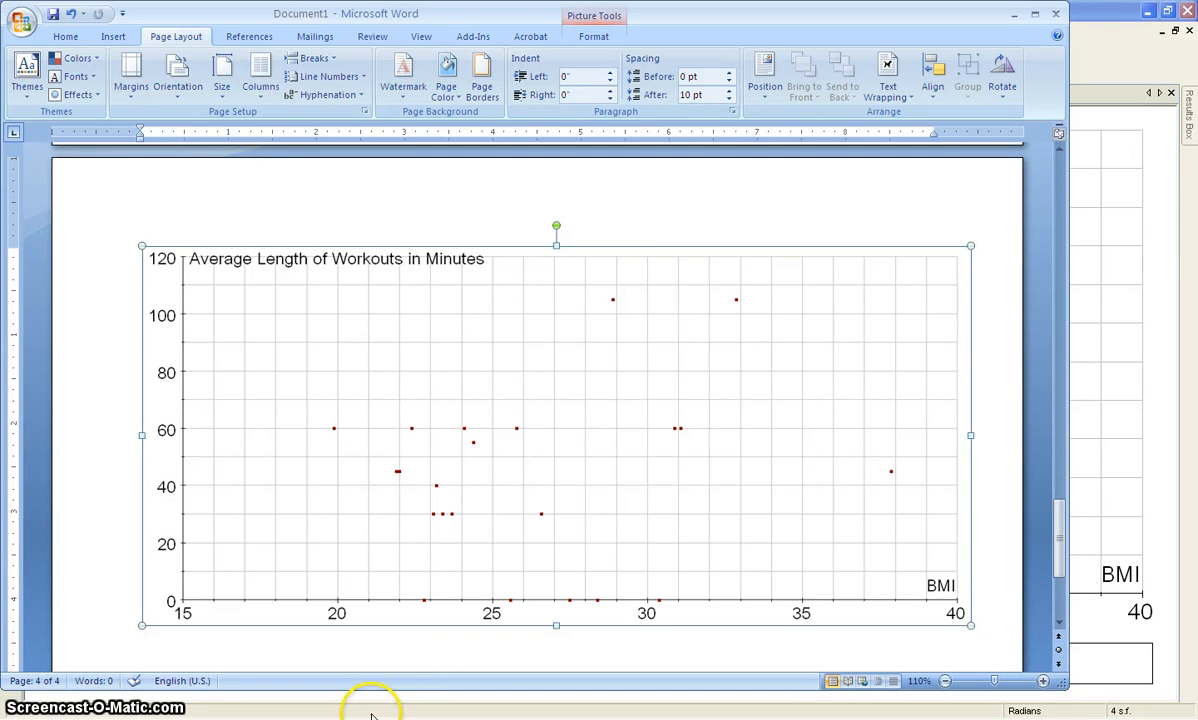